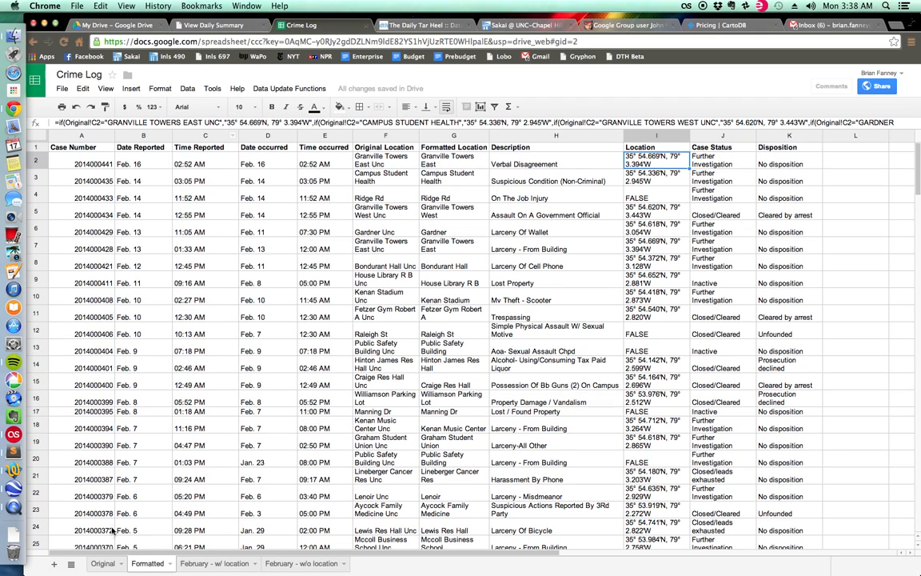
Examine the import formula in A1 of the Original sheet, then return to the Formatted sheet.
click(103, 562)
click(84, 149)
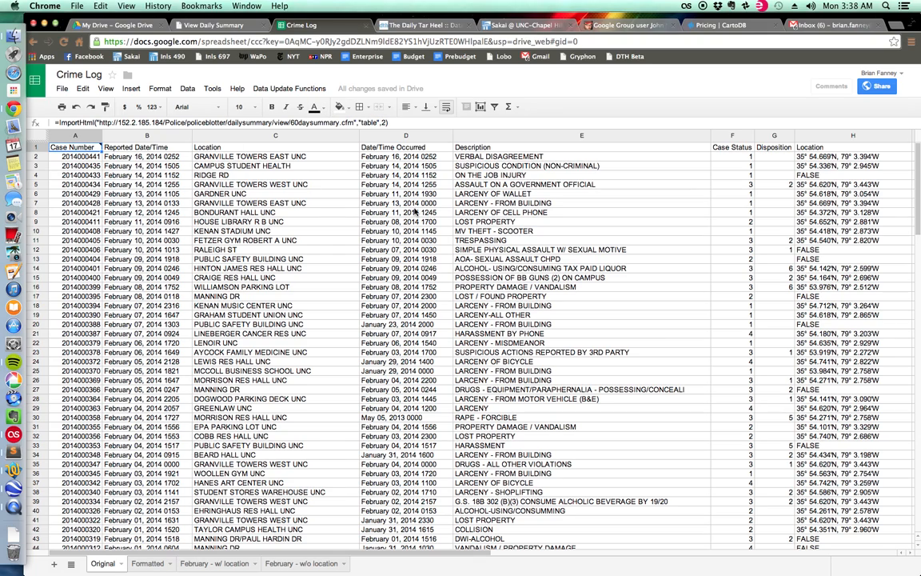
click(147, 564)
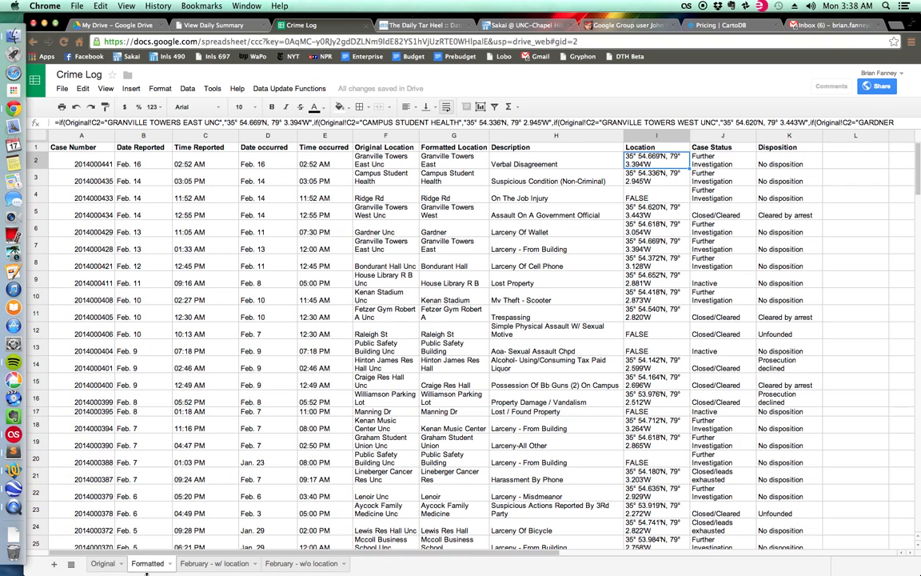
Inspect the row 2 formulas for Case Number and Date Reported on the Formatted sheet and compare them with the Original sheet's data.
click(84, 160)
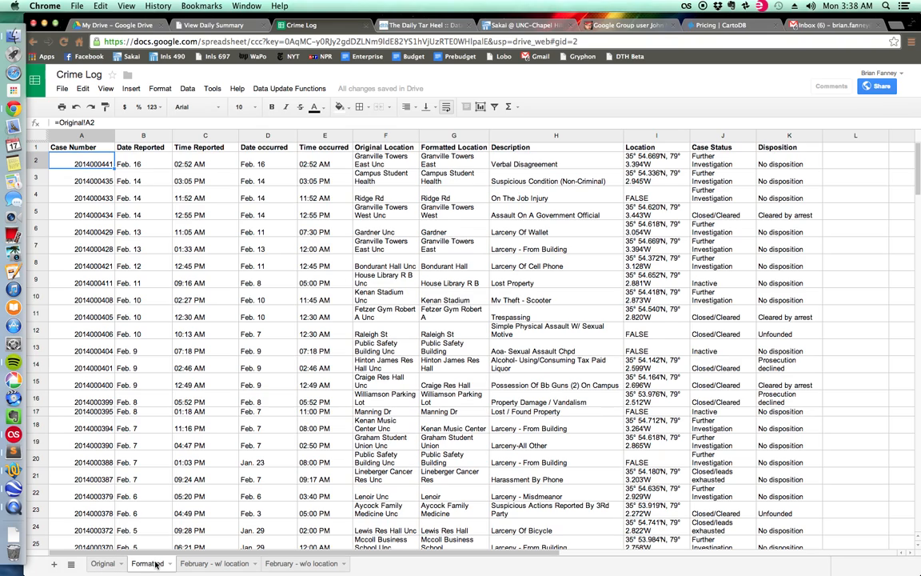
click(151, 161)
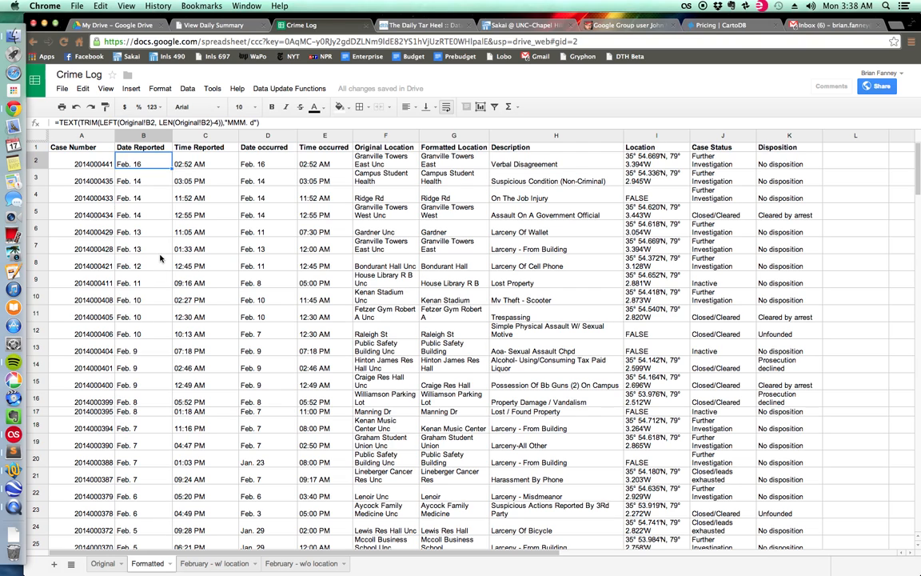
click(102, 564)
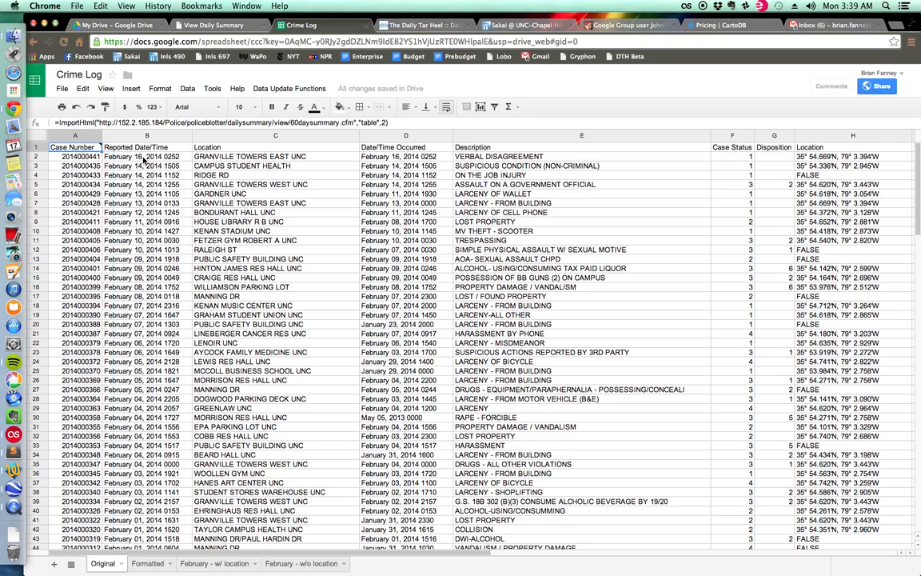
click(146, 563)
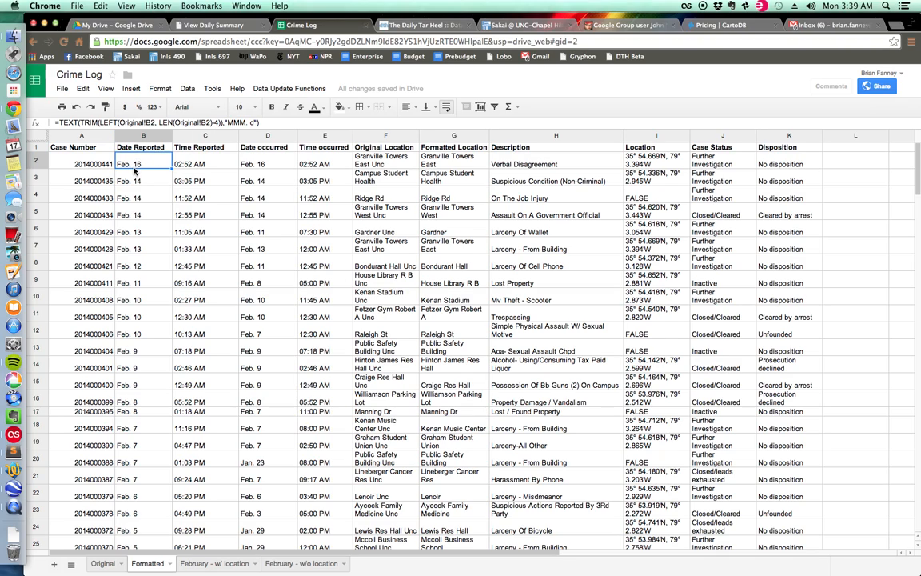
click(103, 563)
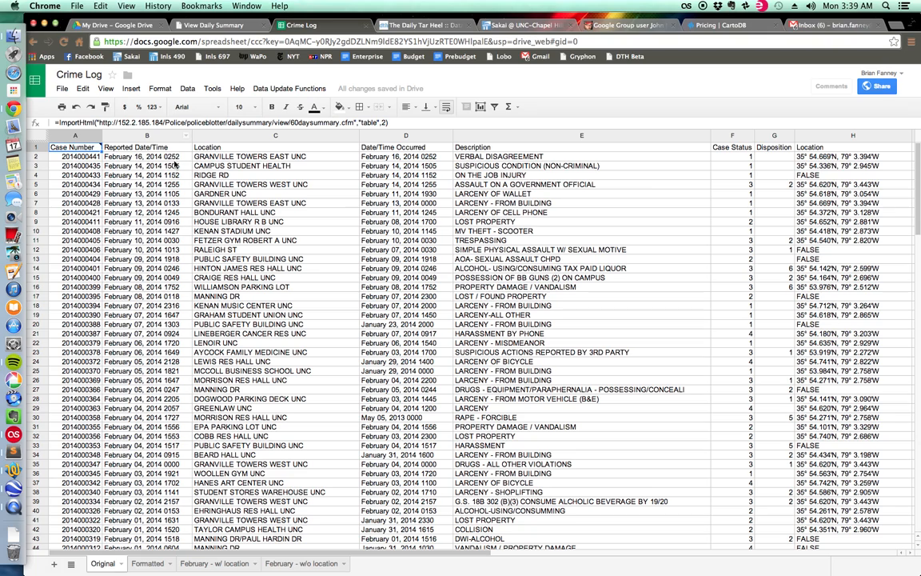
click(148, 562)
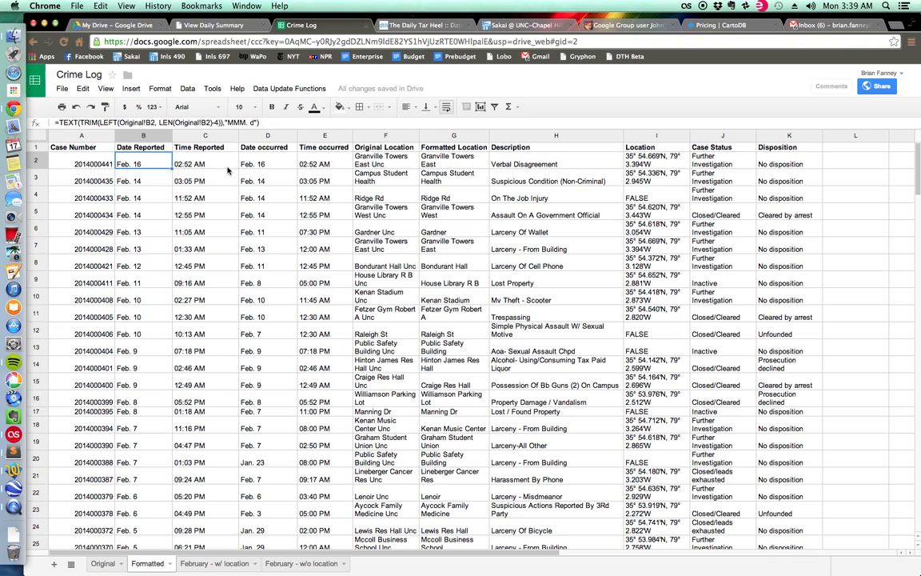
Inspect the Time Reported formula in C2, including its colon separator, and compare it with the reported date/time on the Original sheet.
click(182, 164)
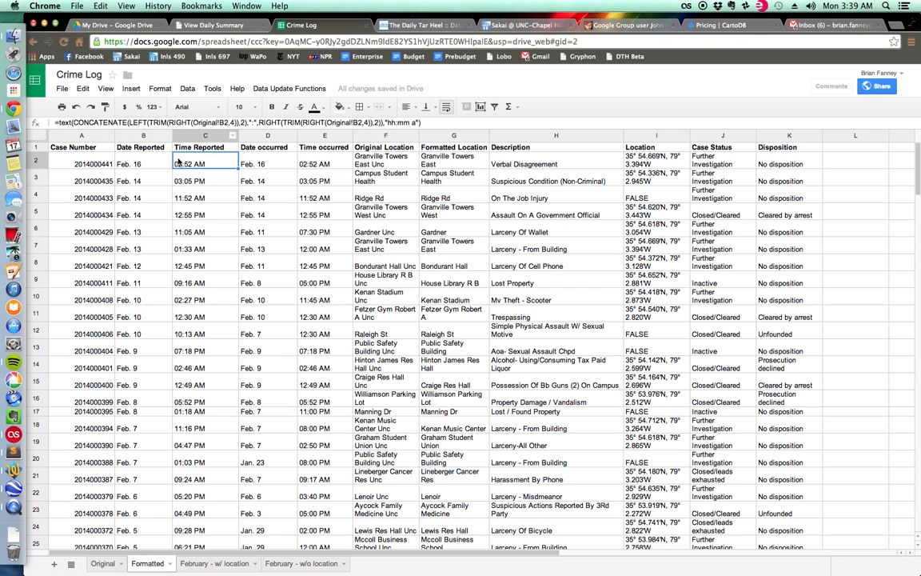
click(103, 563)
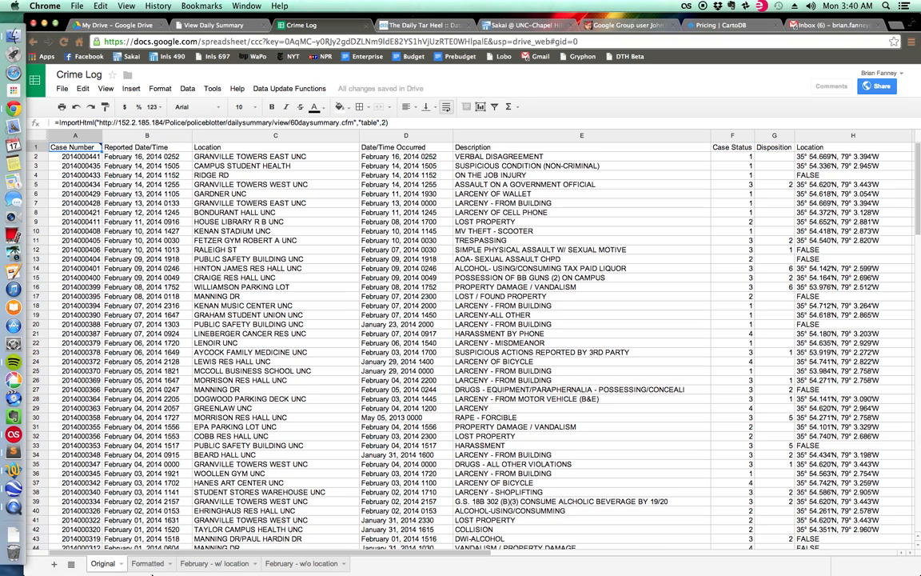
click(148, 563)
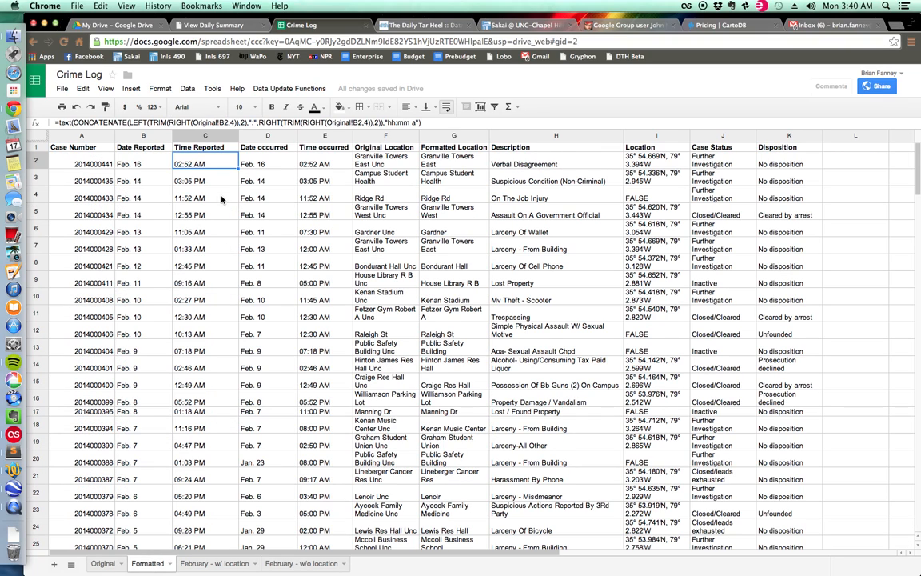
click(253, 124)
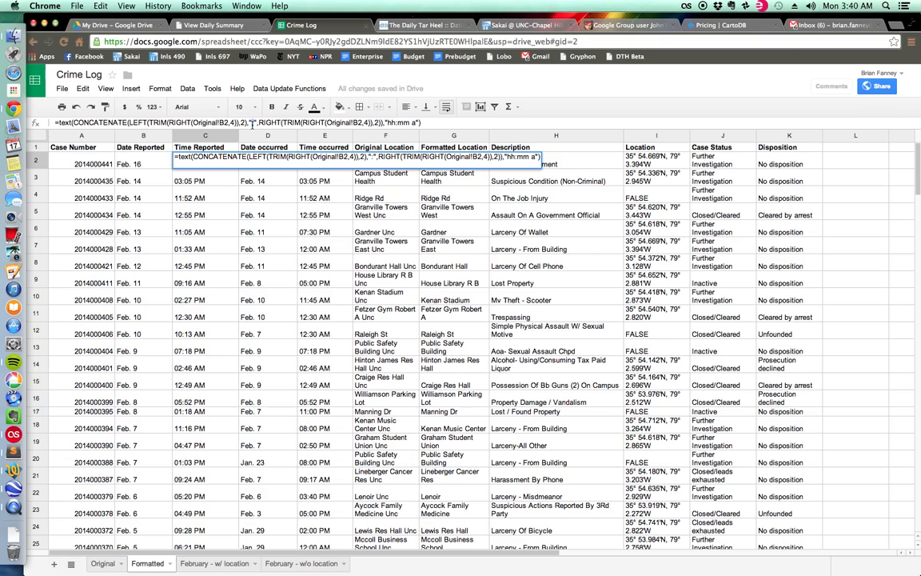
drag(253, 124, 257, 124)
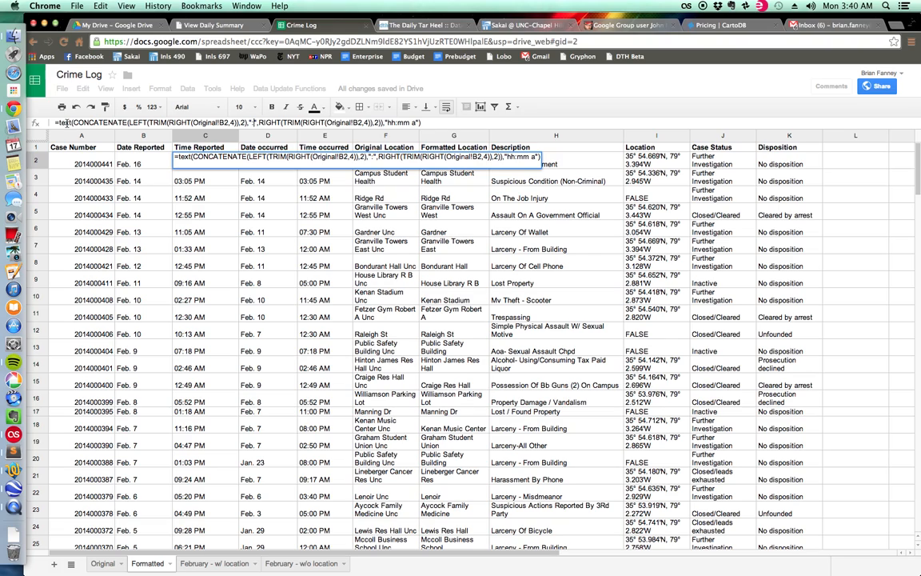
click(206, 168)
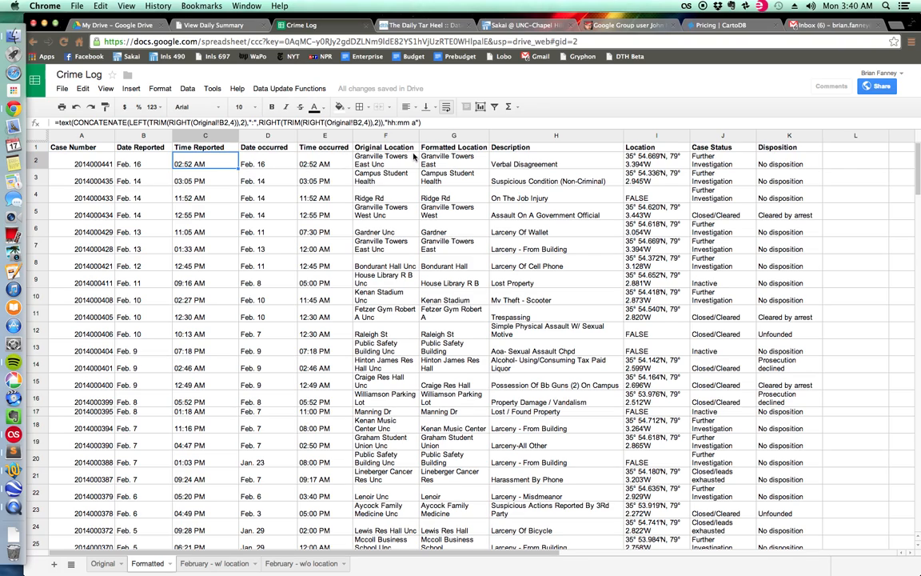
Inspect the Original Location formula in F2 of the Formatted sheet and compare it with location cell C2 on the Original sheet.
click(369, 162)
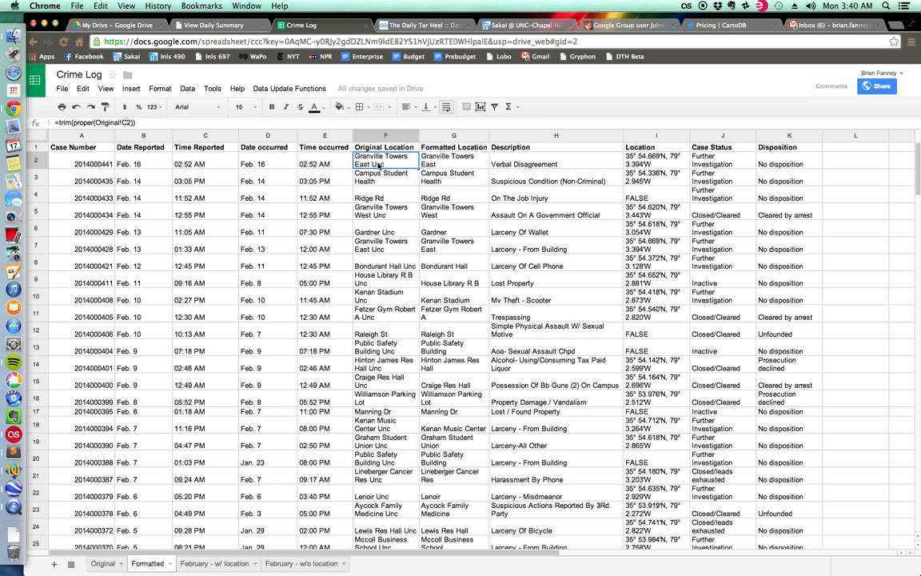
click(103, 563)
click(216, 158)
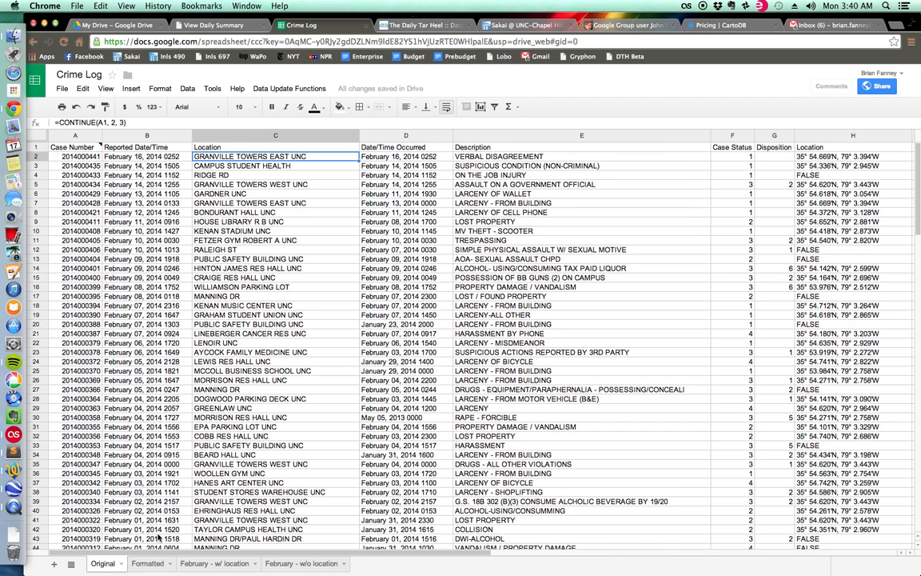
click(149, 562)
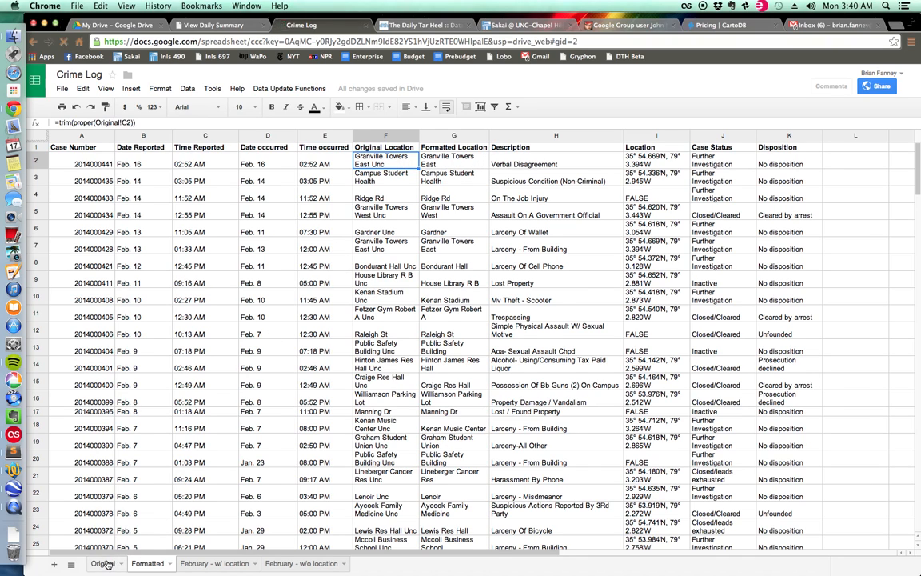
click(102, 563)
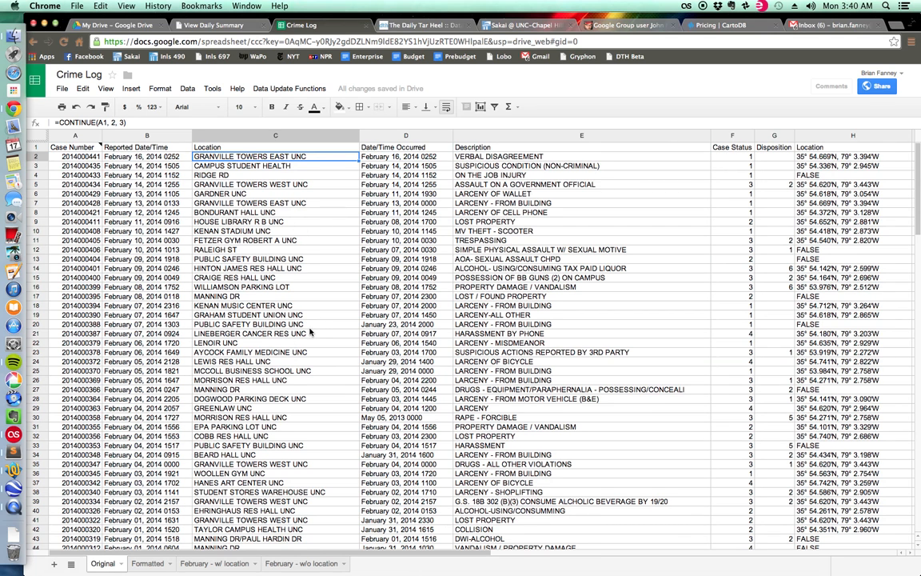
click(148, 565)
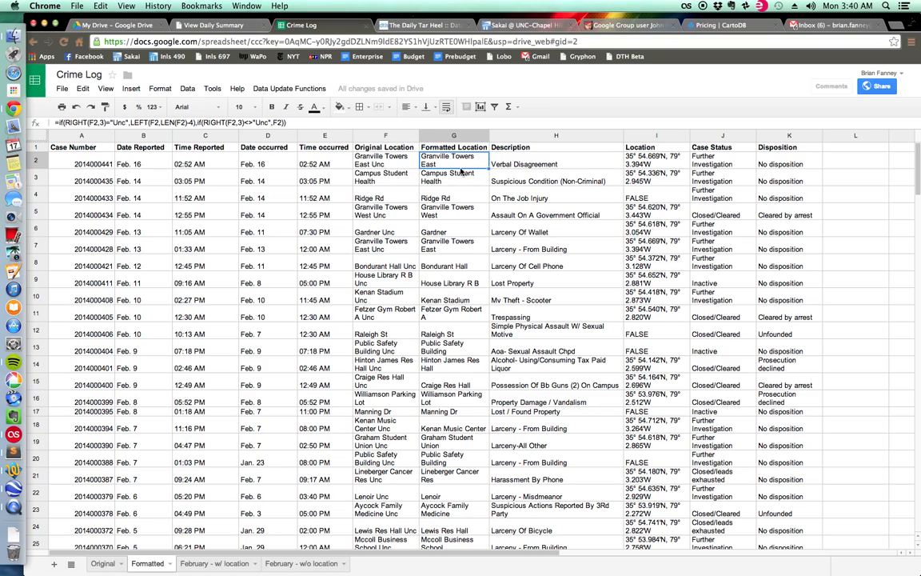
Inspect the Description formula in H2 of the Formatted sheet and compare it with the descriptions on the Original sheet.
click(492, 158)
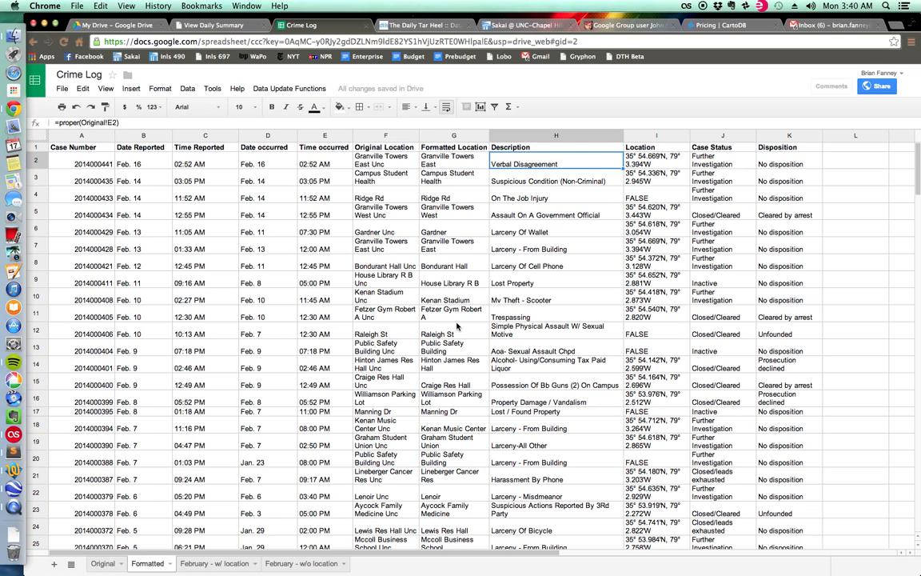
click(103, 563)
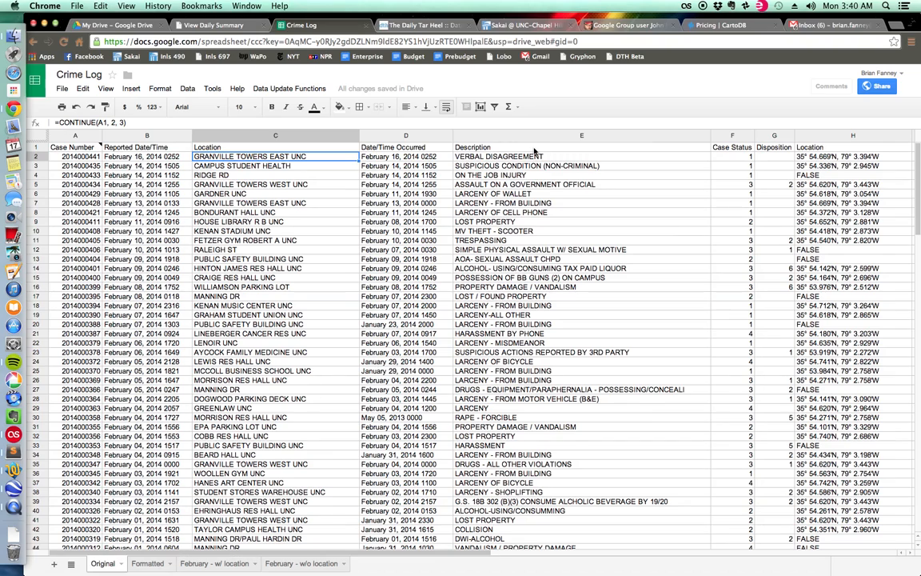
click(147, 563)
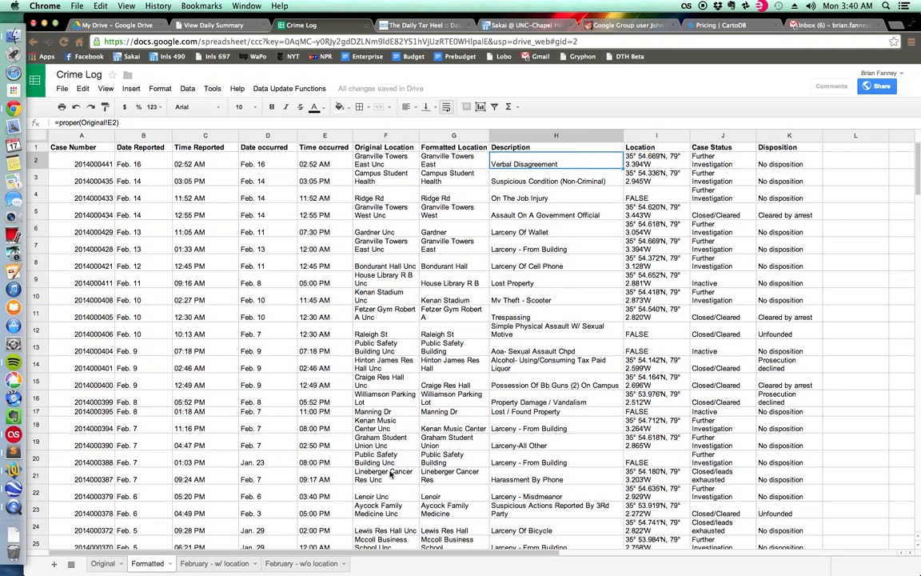
Examine the Location formula in I2 against the Granville Towers East coordinates in TextWrangler's maps_script.txt, then return to F2 in the Chrome spreadsheet.
click(649, 160)
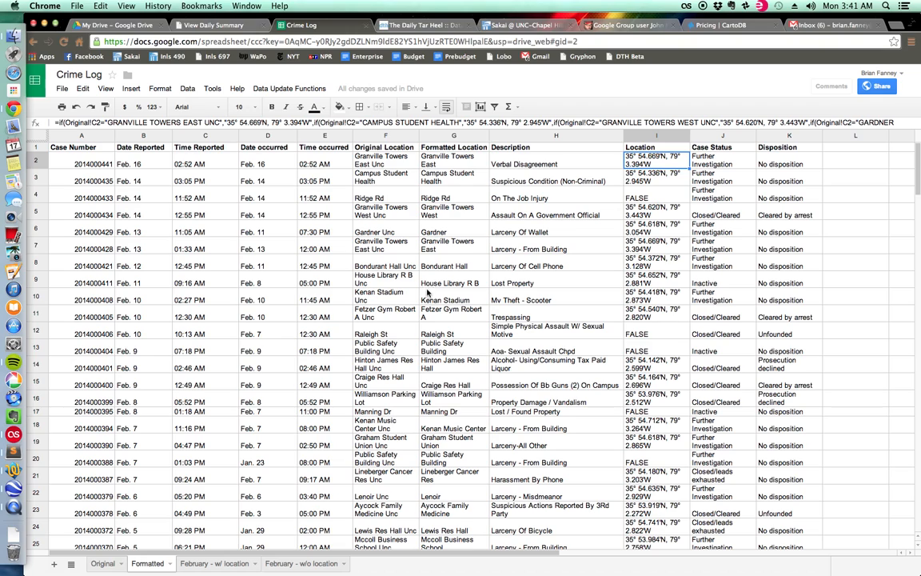
click(15, 470)
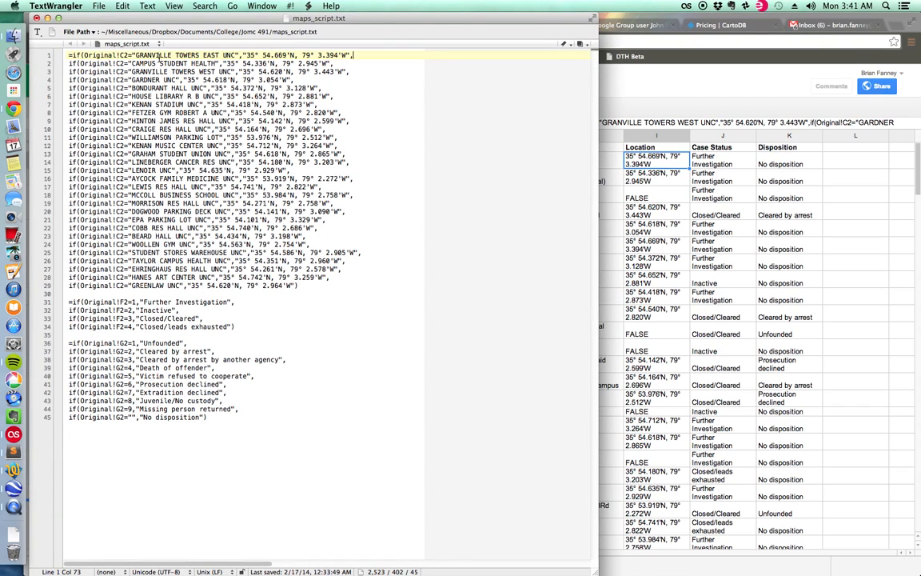
drag(137, 54, 337, 61)
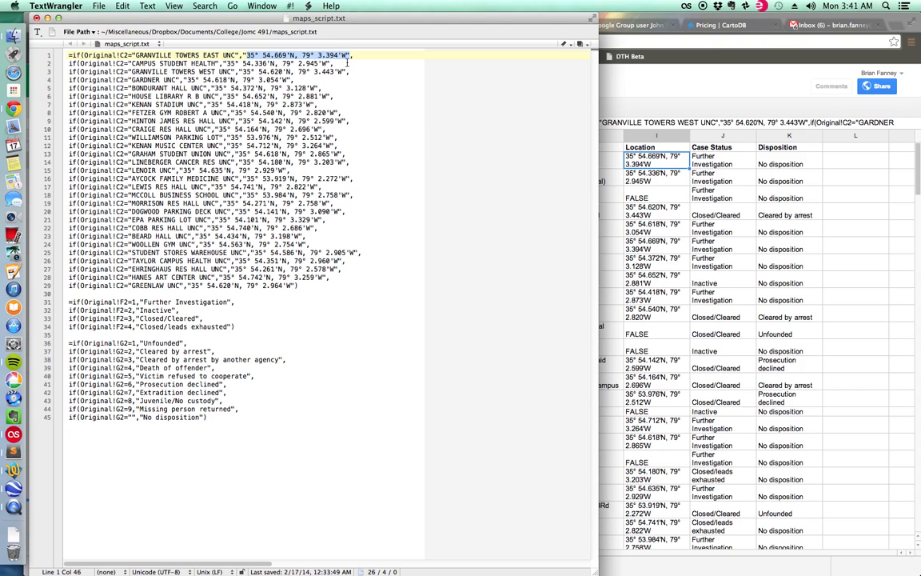
click(634, 97)
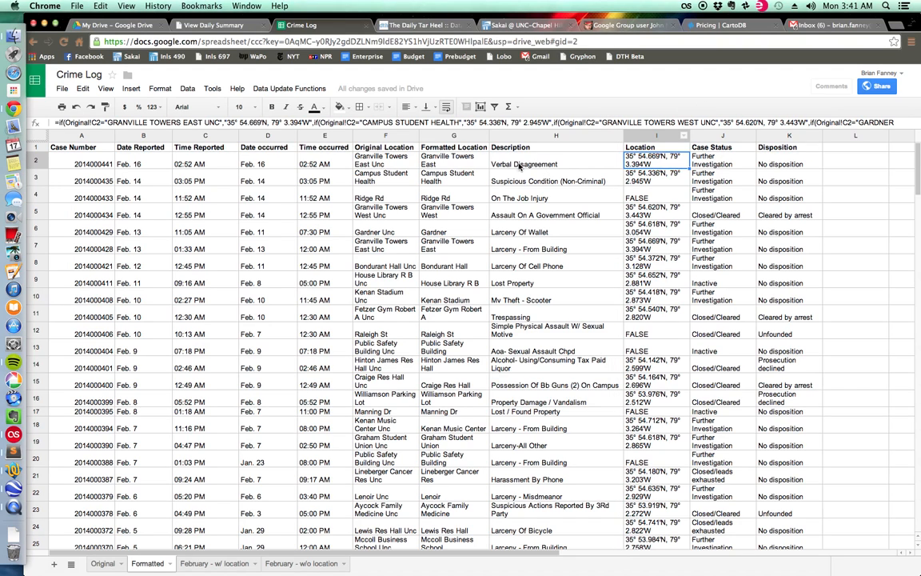
click(384, 164)
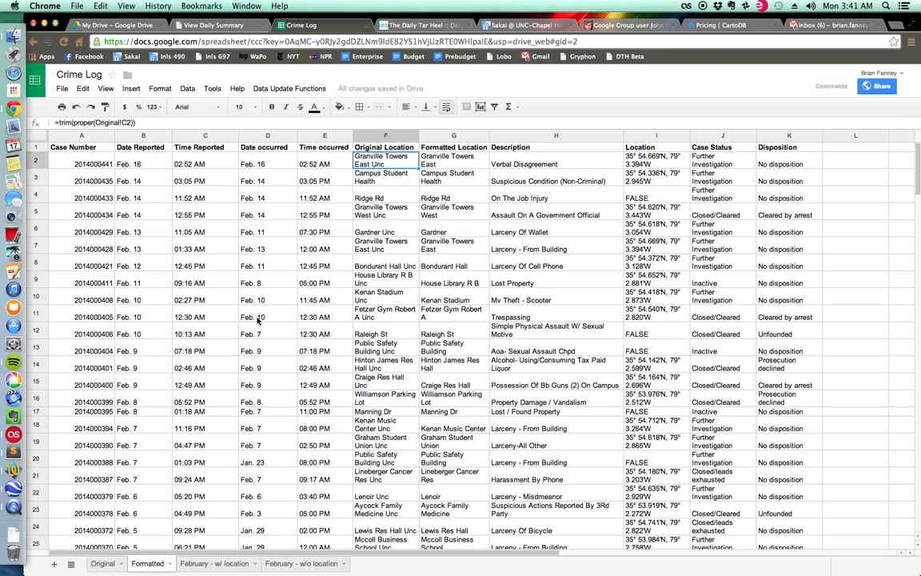
Switch to Google Earth and position a new placemark on the long building south of the pool, at about 35° 54.620'N, 79° 3.442'W.
click(13, 448)
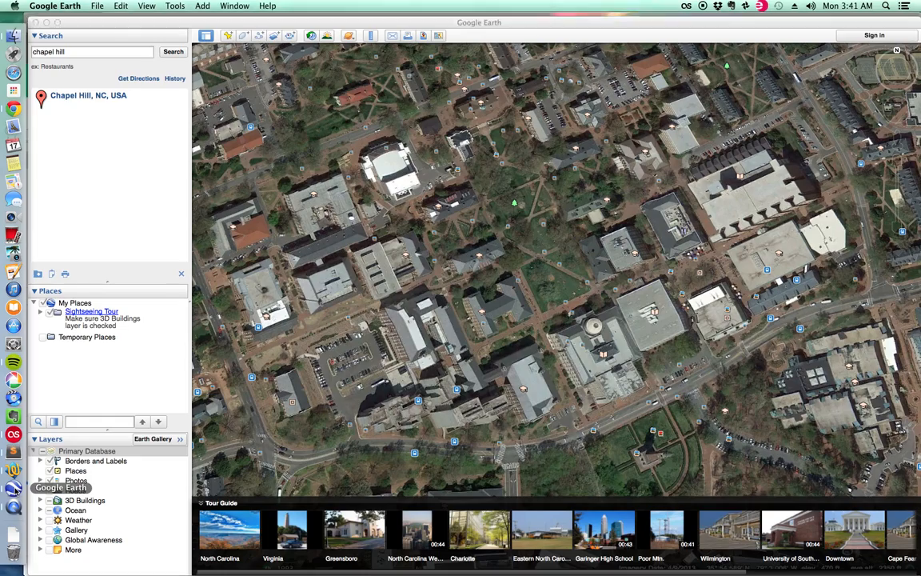
drag(287, 191, 436, 209)
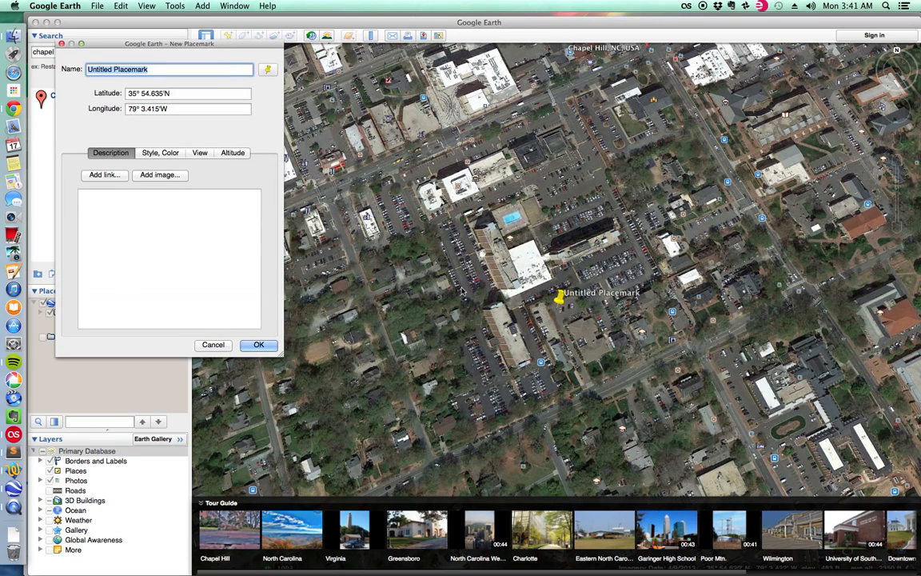
drag(559, 299, 509, 340)
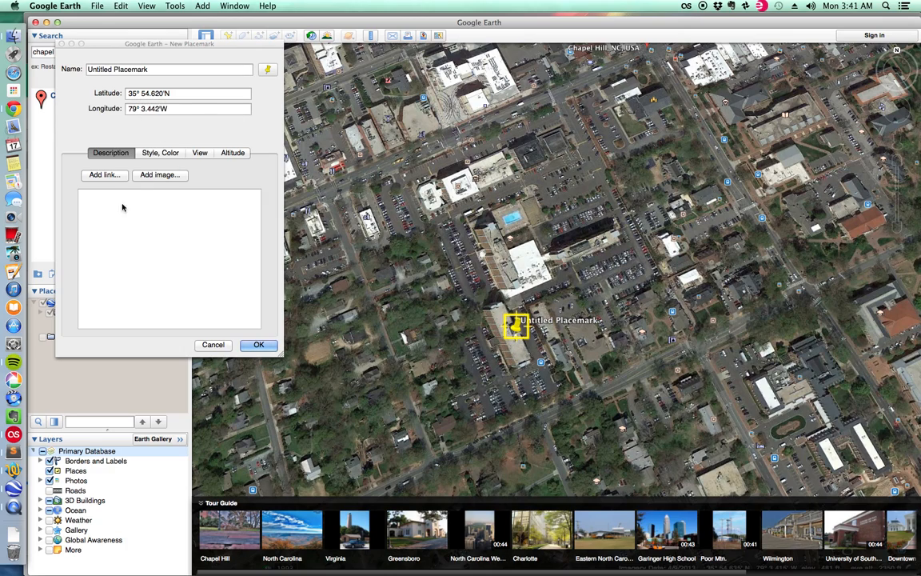
Switch to TextWrangler and review the Campus Student Health coordinates line in maps_script.txt.
click(13, 470)
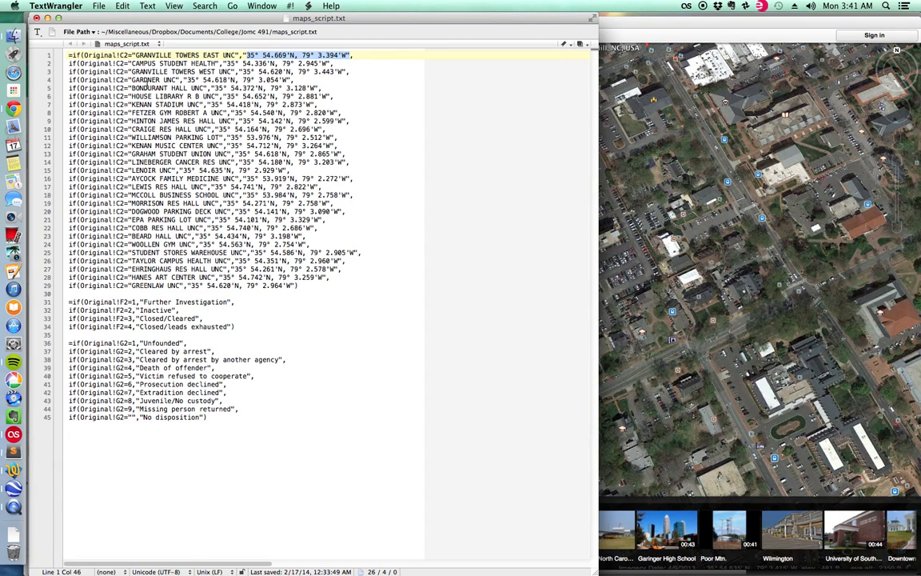
click(222, 63)
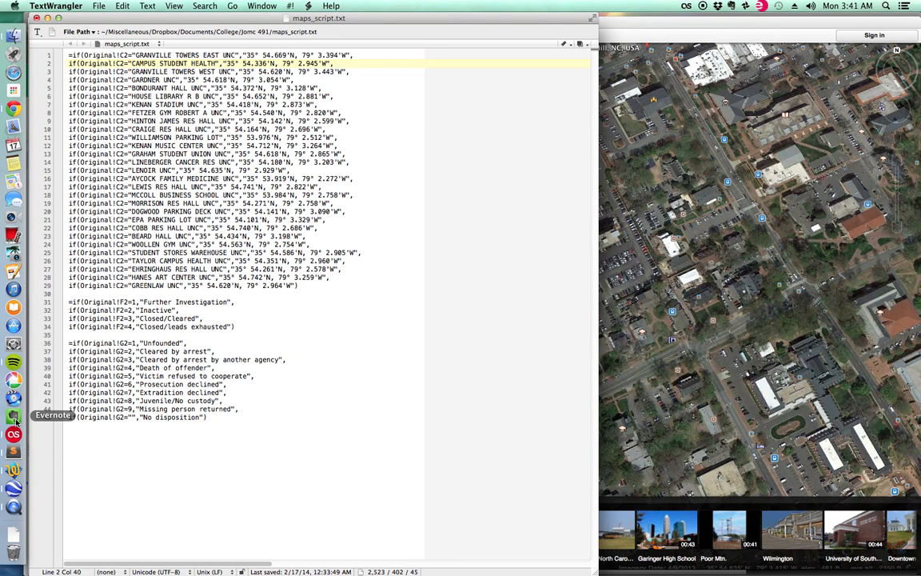
Switch to Chrome and inspect the row 2 formulas for Formatted Location and Location on the Formatted sheet.
click(14, 108)
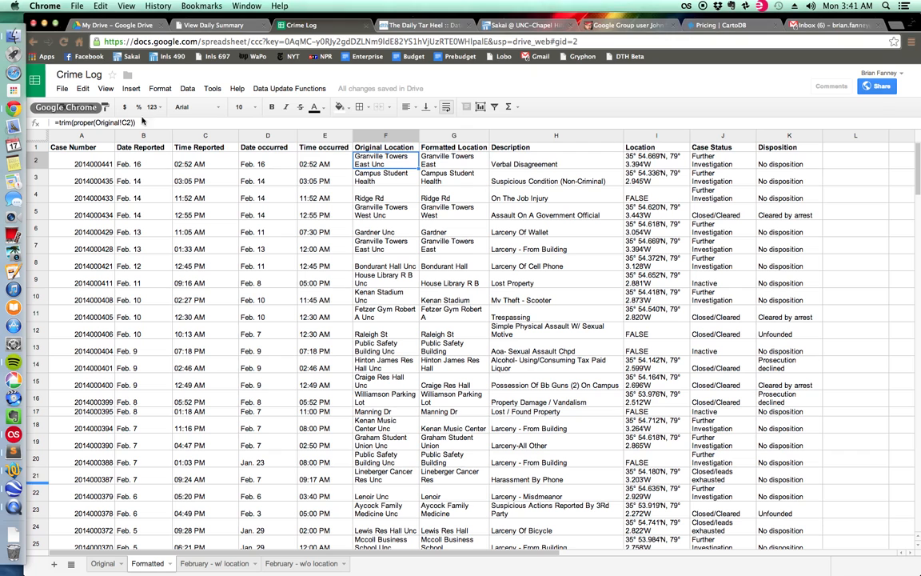
click(444, 163)
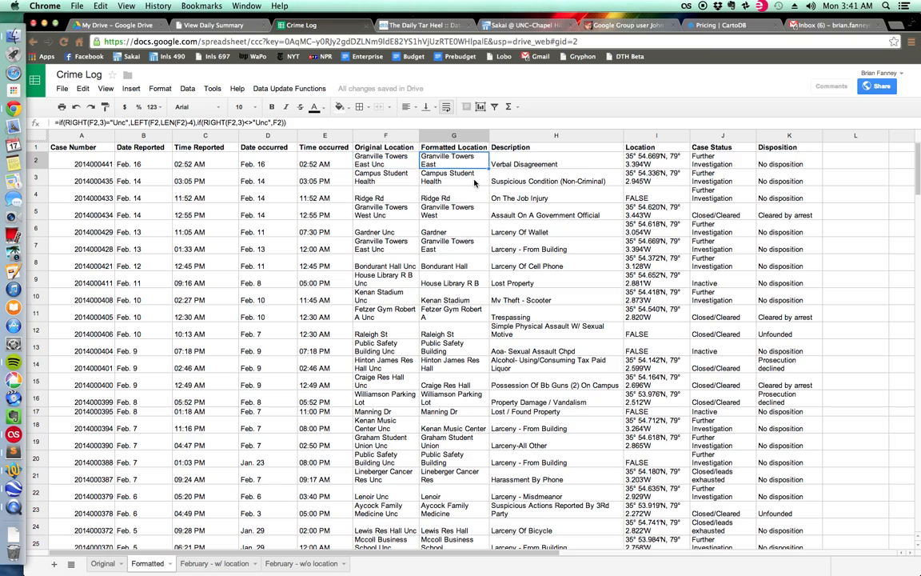
click(631, 159)
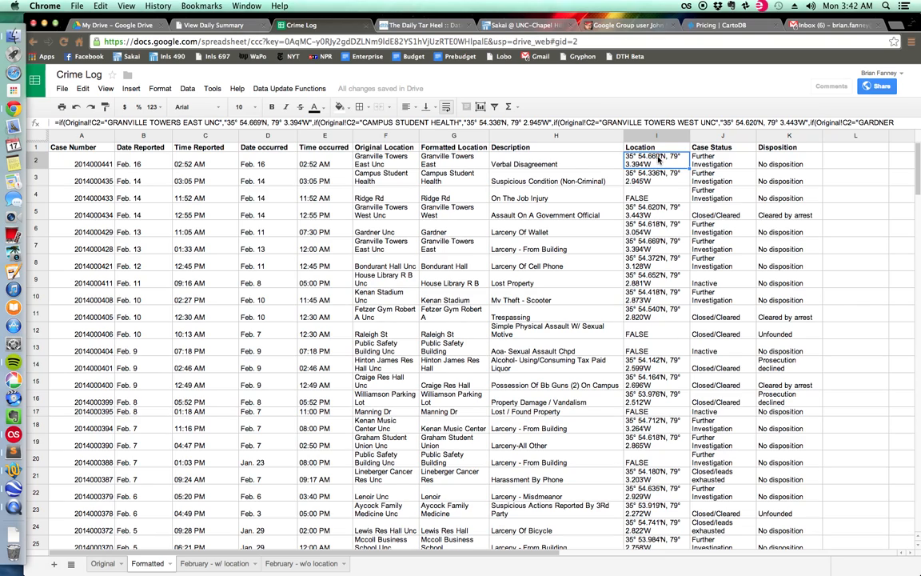
Inspect the Case Status formula in J2, then check the Case Status and Disposition codes in row 2 of the Original sheet.
click(721, 160)
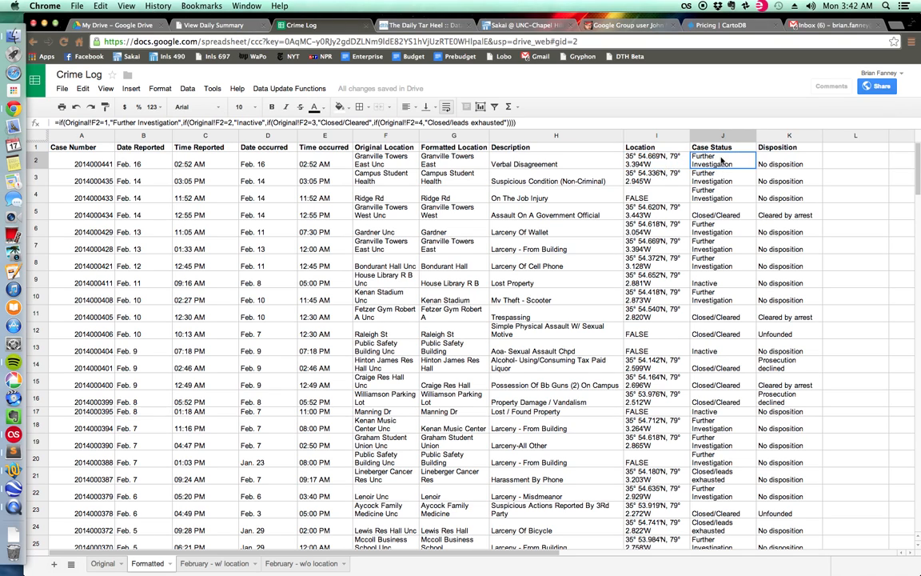
click(102, 563)
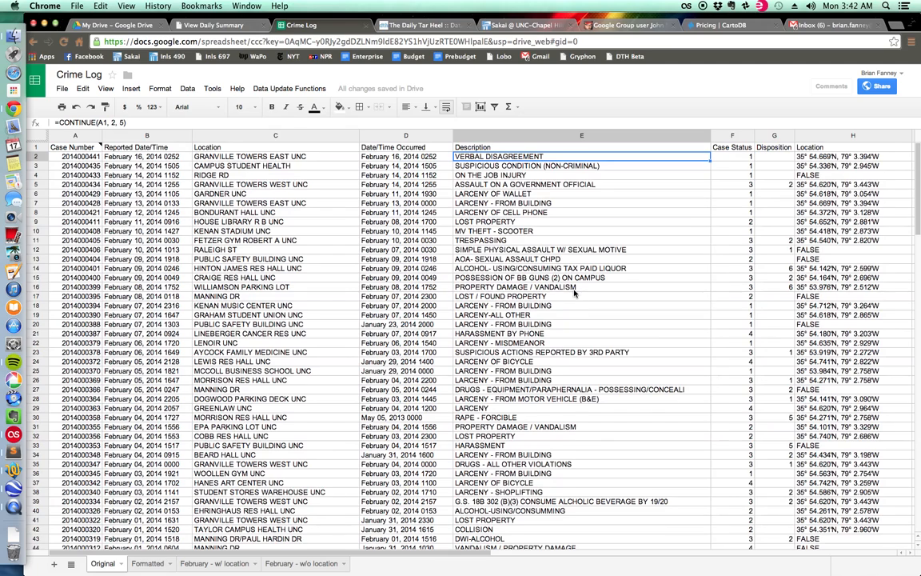
click(746, 157)
key(Right)
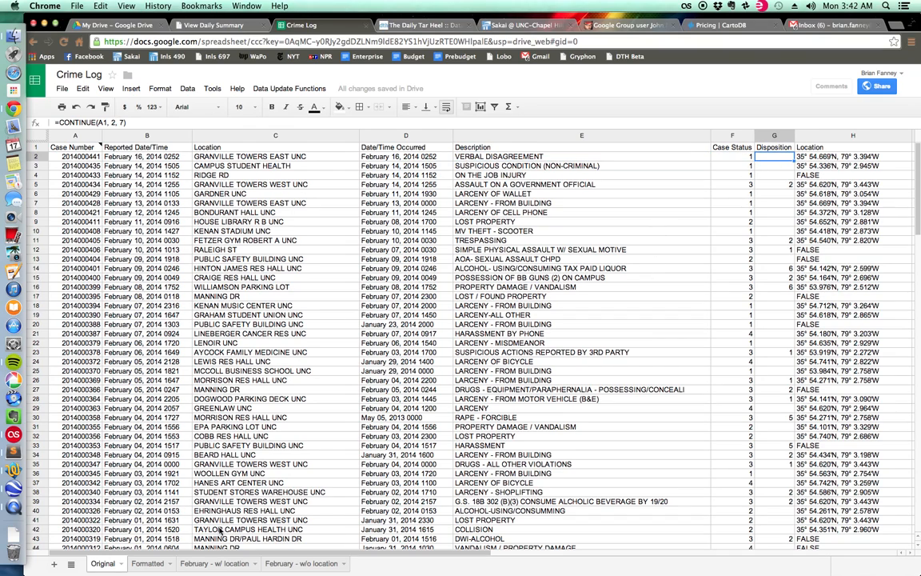
click(739, 156)
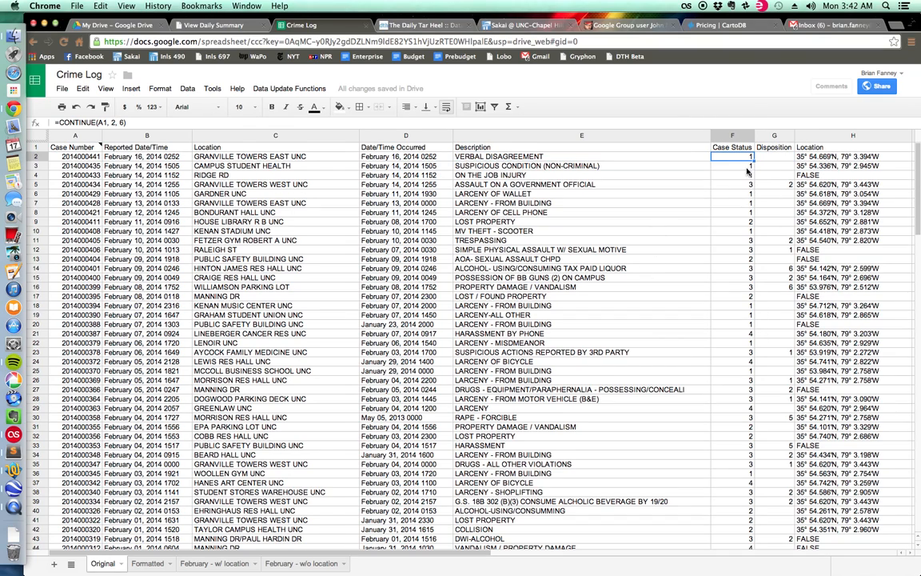
Open the View Daily Summary police page and examine its crime table and the legend of Case Status and Disposition codes.
click(215, 25)
scroll(324, 152, down, 2)
scroll(320, 164, up, 10)
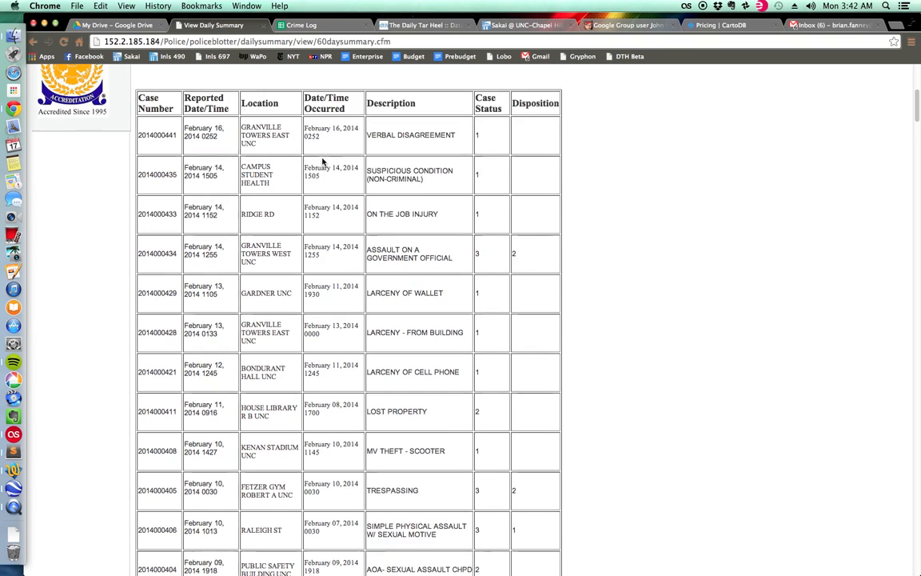
scroll(192, 374, down, 3)
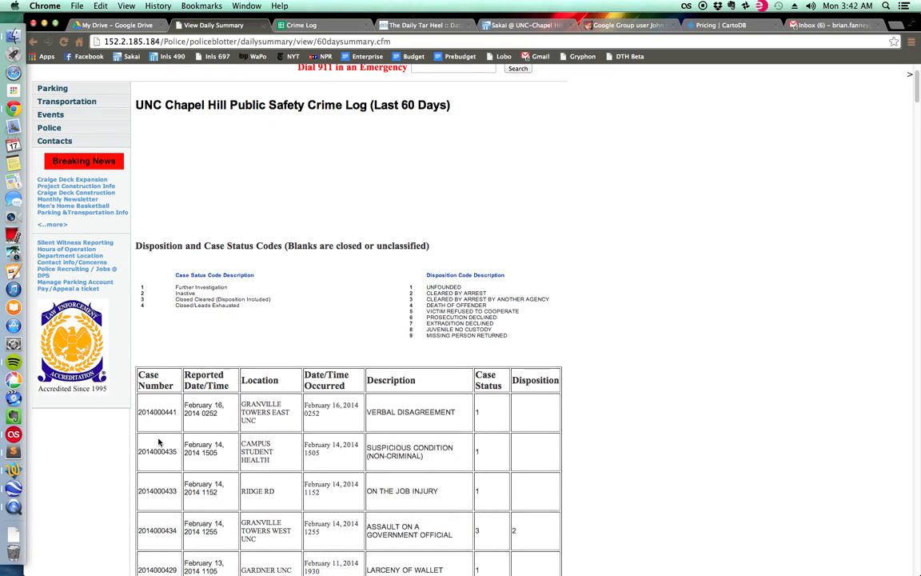
Switch to TextWrangler and review the Case Status formula block on lines 31–34 and the Disposition block on lines 36–45 of maps_script.txt.
click(13, 469)
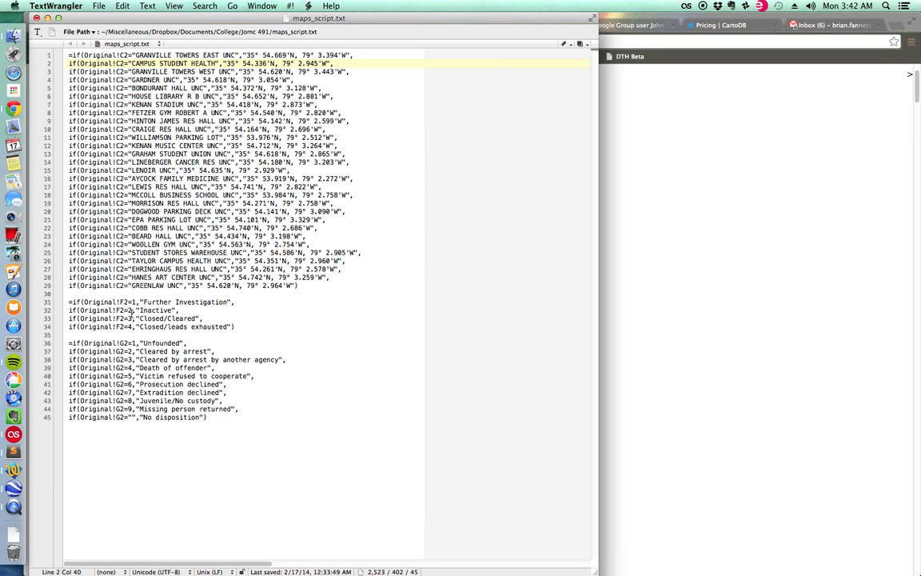
drag(70, 303, 280, 330)
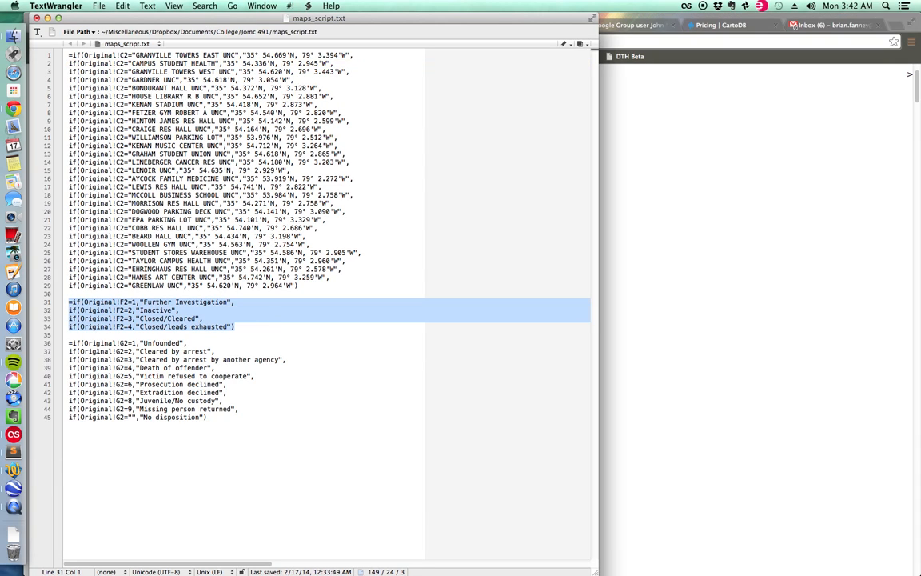
drag(69, 344, 234, 426)
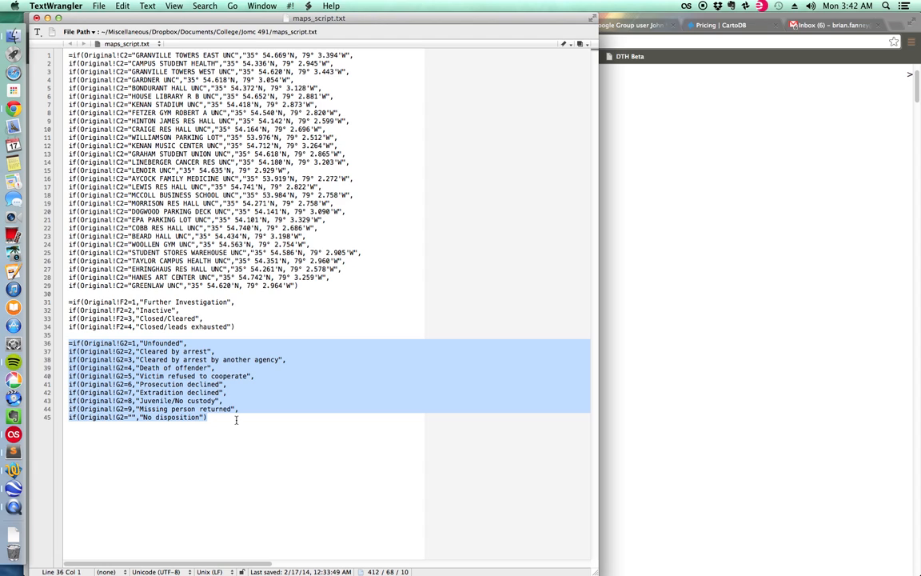
click(234, 429)
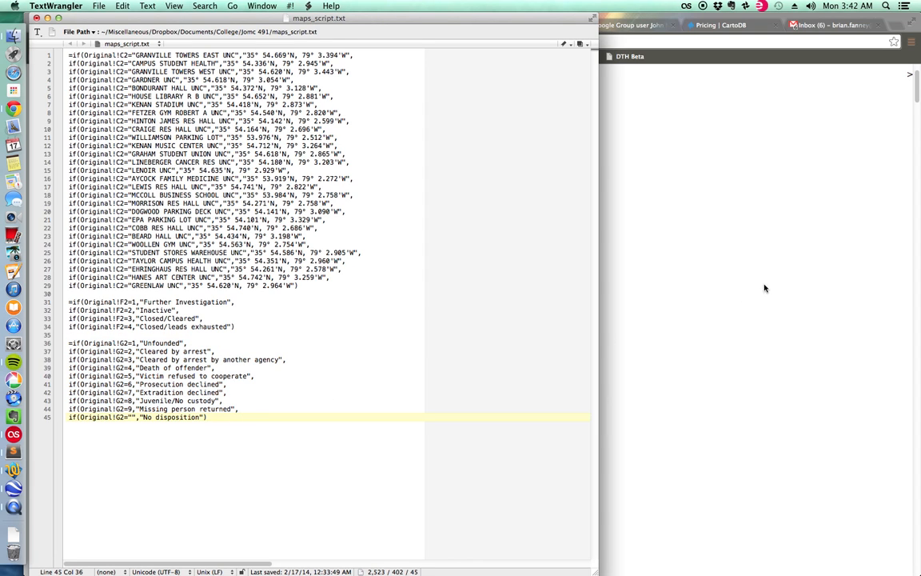
Switch to Chrome and inspect the row 2 formulas for Disposition, Case Status and Location on the Crime Log's Formatted sheet.
click(712, 234)
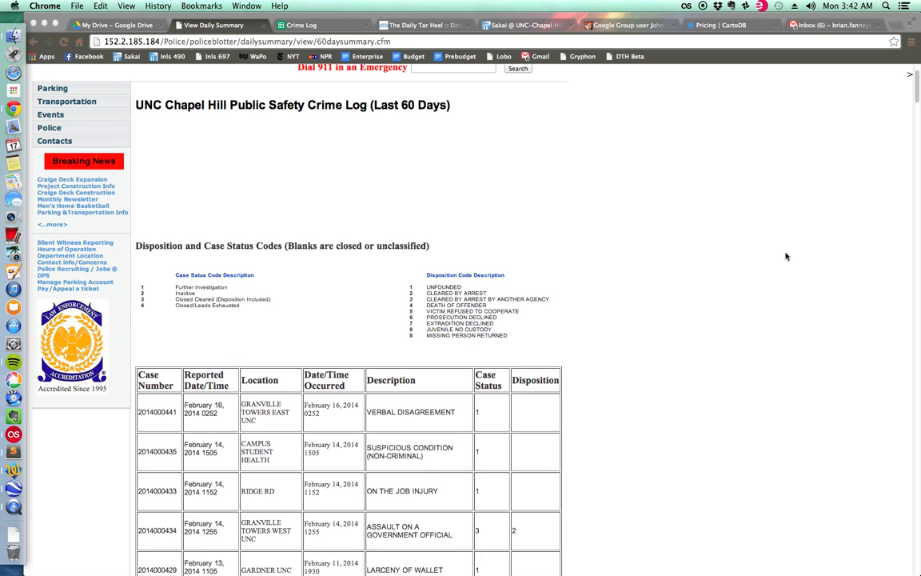
click(325, 27)
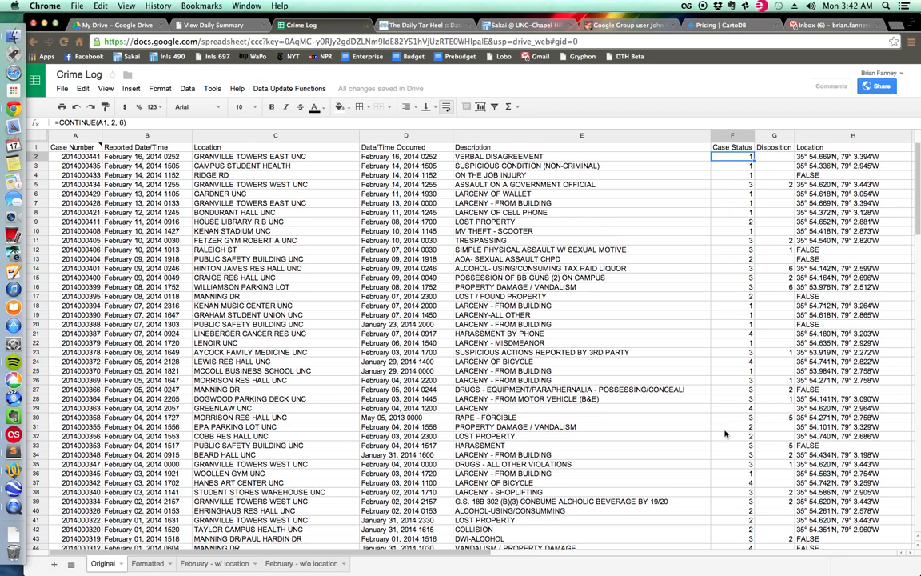
click(160, 565)
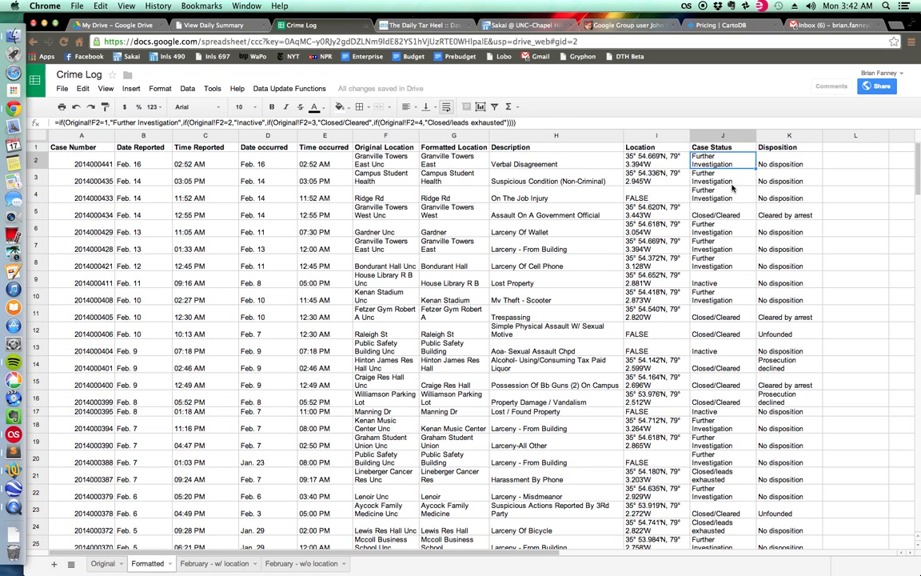
click(790, 160)
click(719, 162)
click(640, 163)
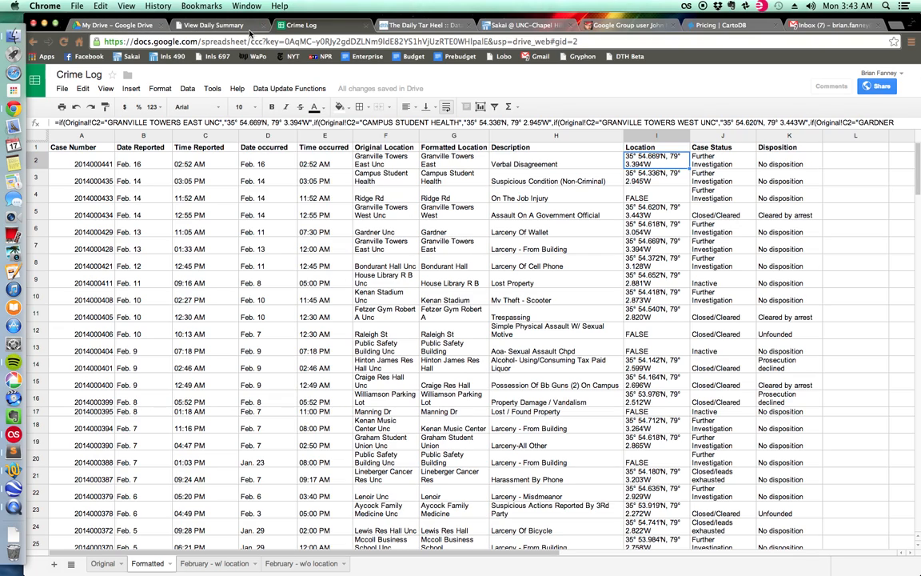
On the Daily Tar Heel Data Center page, examine the UNC Police Blotter map and view the incident details at Walter Royal Davis Library.
click(426, 25)
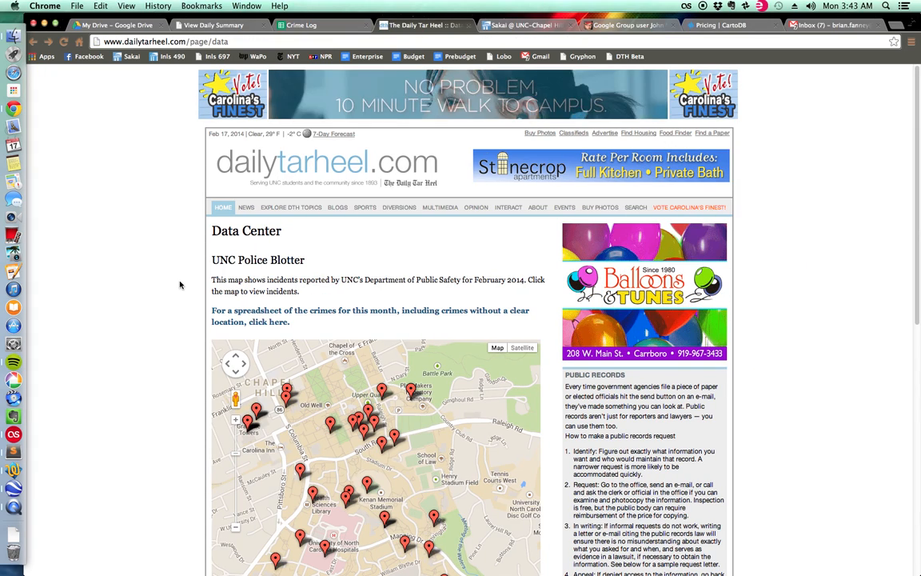
scroll(180, 285, down, 3)
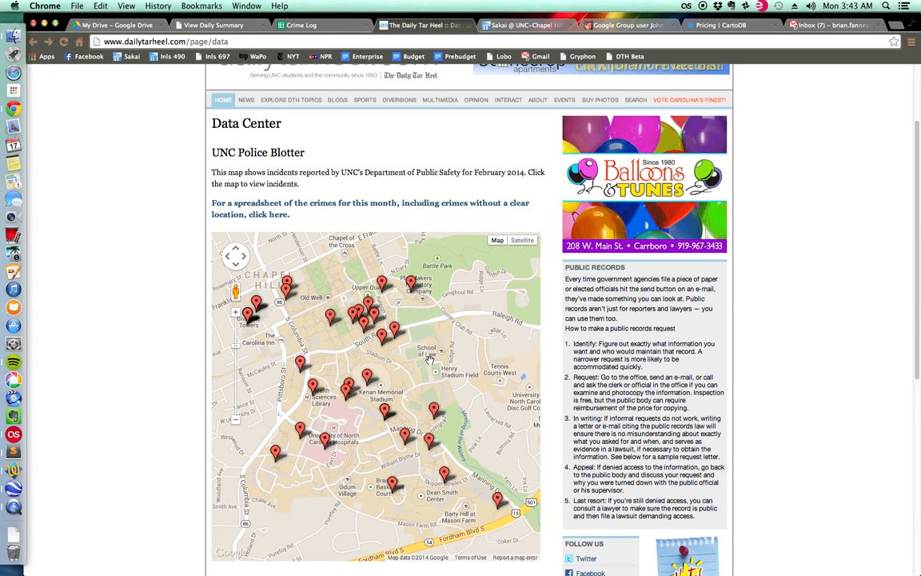
scroll(429, 359, up, 2)
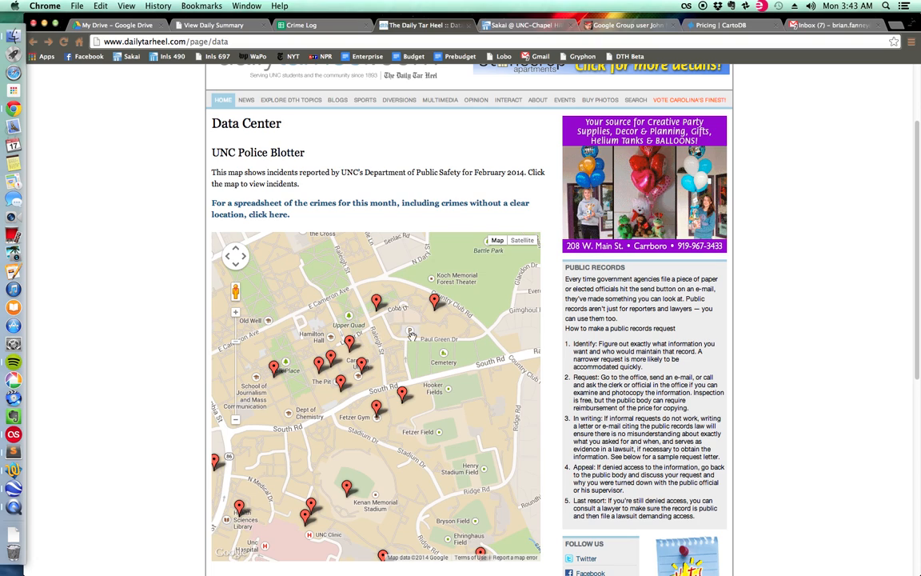
scroll(411, 331, up, 2)
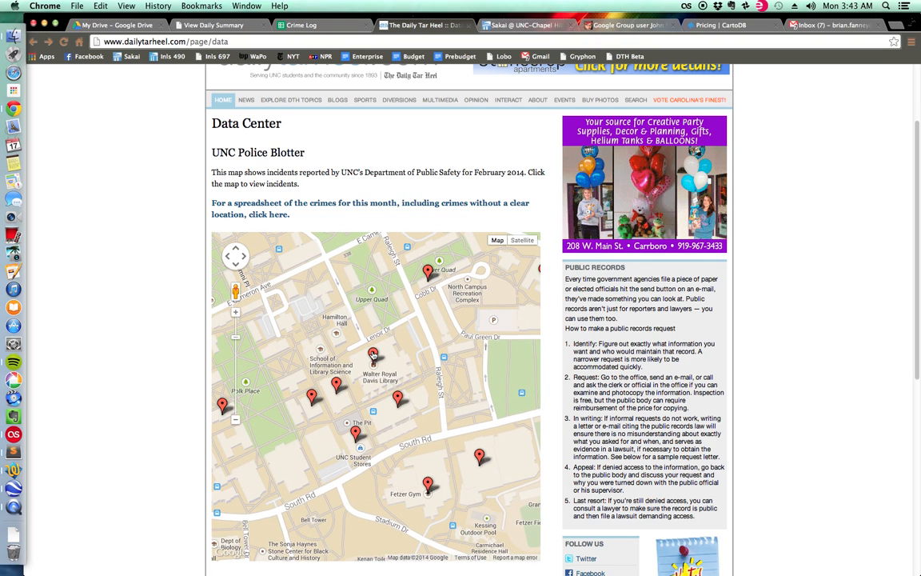
click(373, 354)
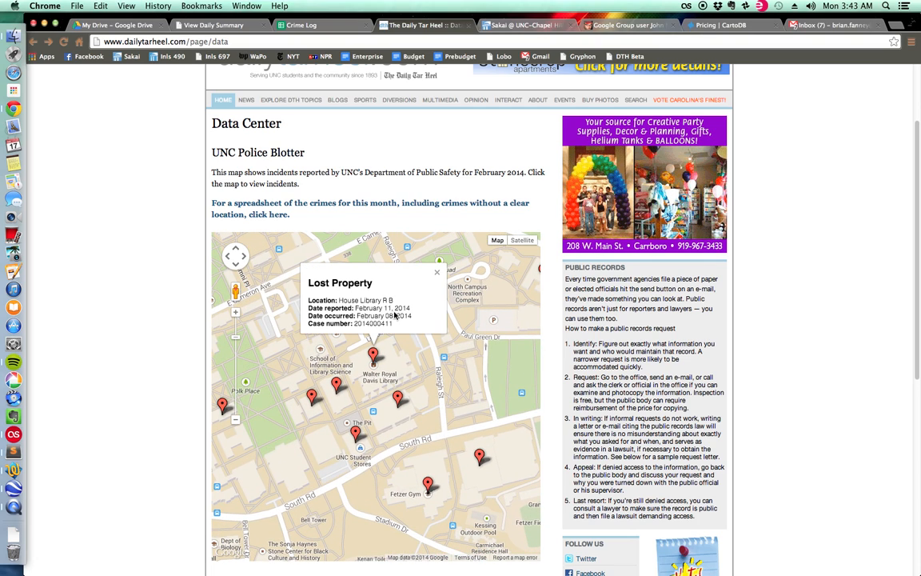
drag(280, 271, 439, 279)
click(438, 274)
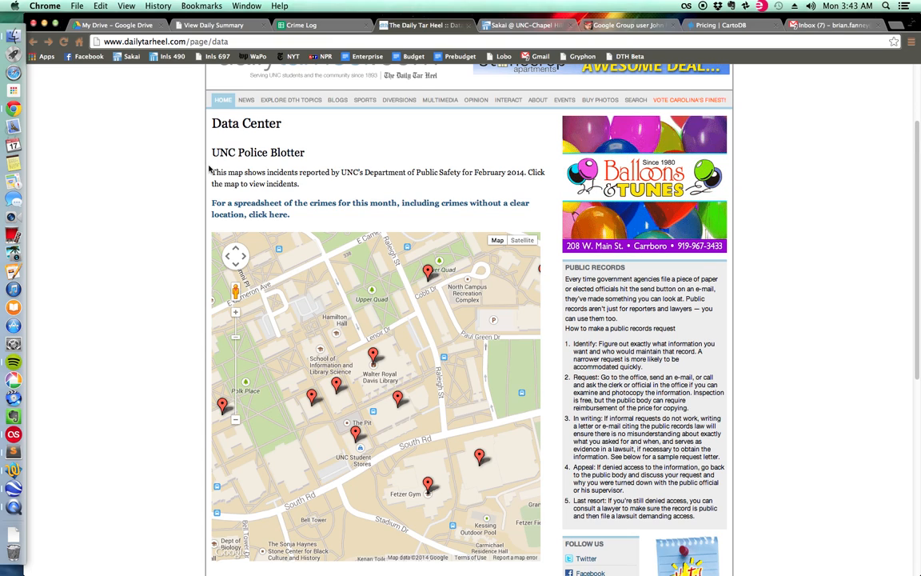
Reload dailytarheel.com/page/data, view the linked spreadsheet of this month's crimes, and close it.
click(218, 41)
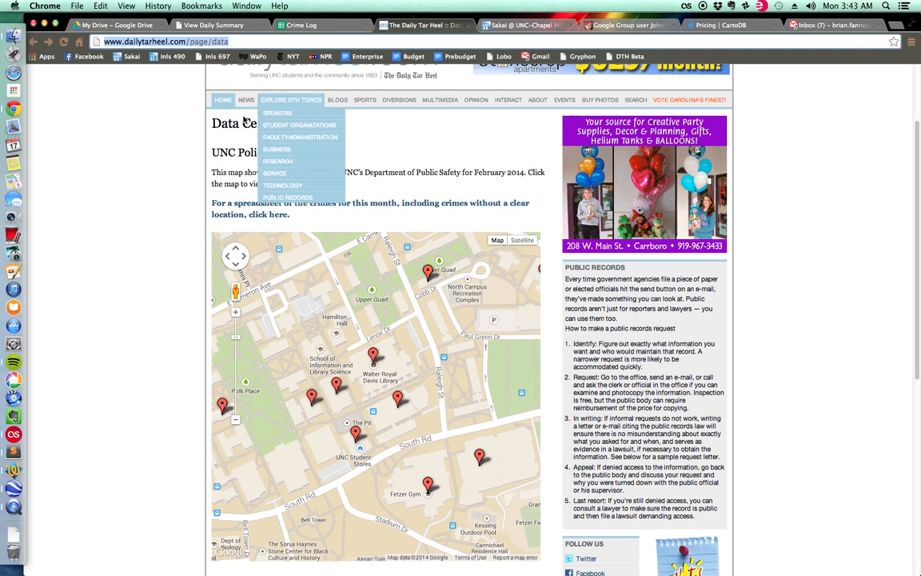
click(321, 43)
key(Return)
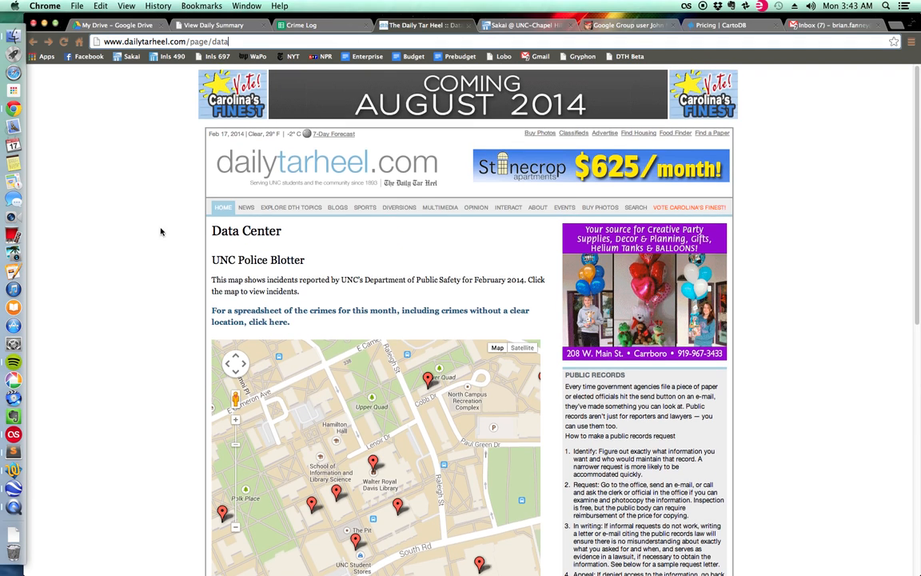
scroll(173, 240, up, 3)
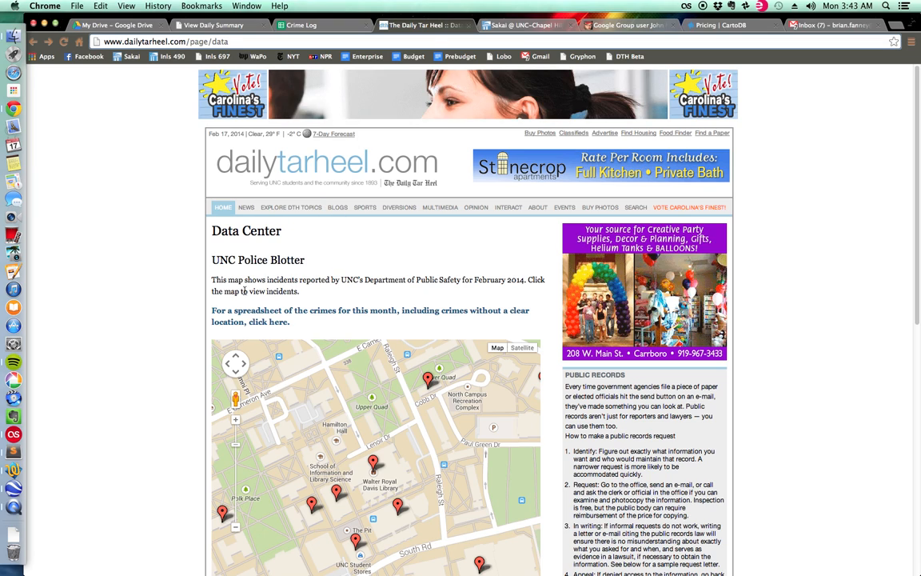
click(254, 318)
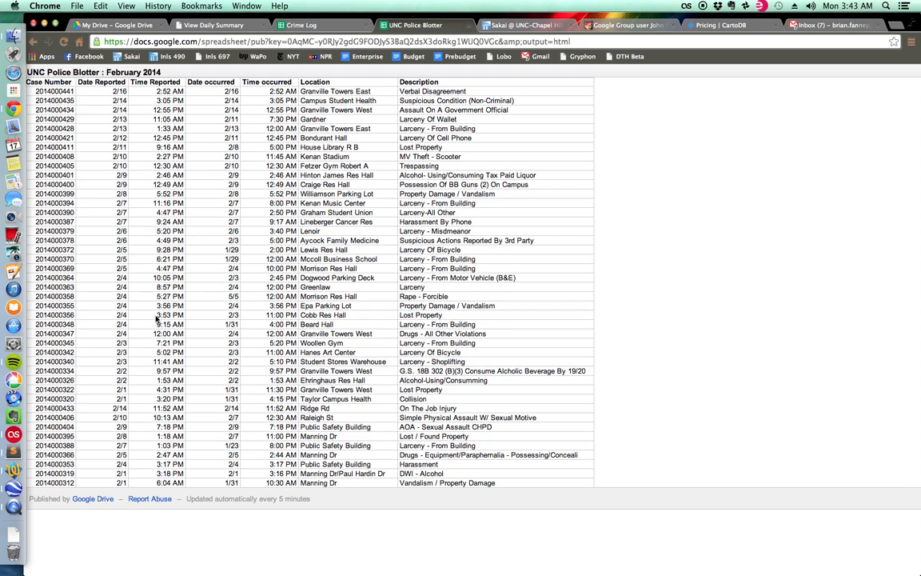
click(467, 26)
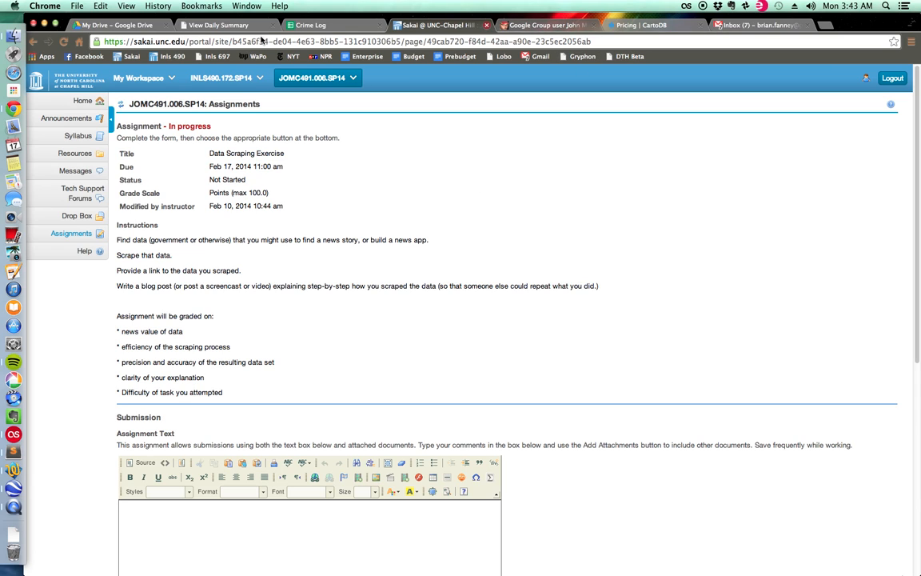
click(308, 25)
click(228, 25)
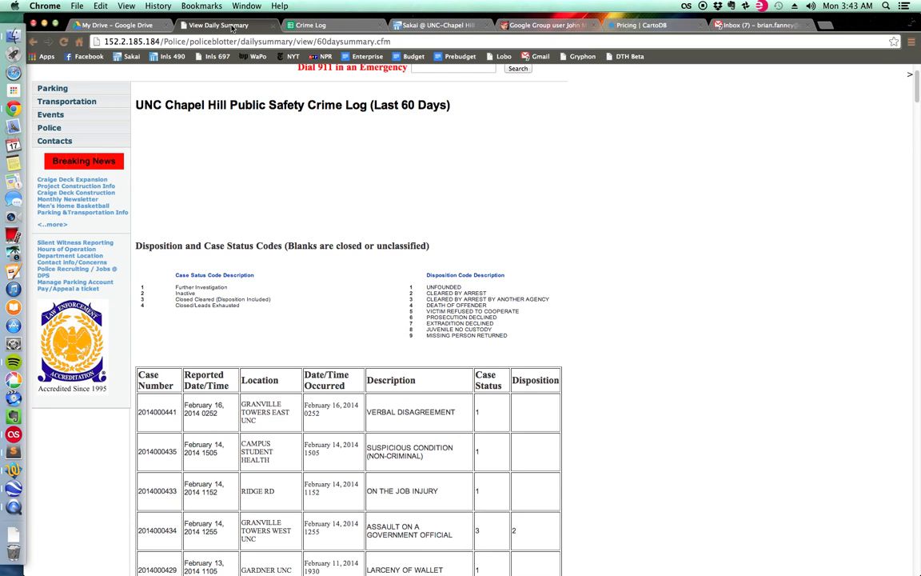
click(108, 26)
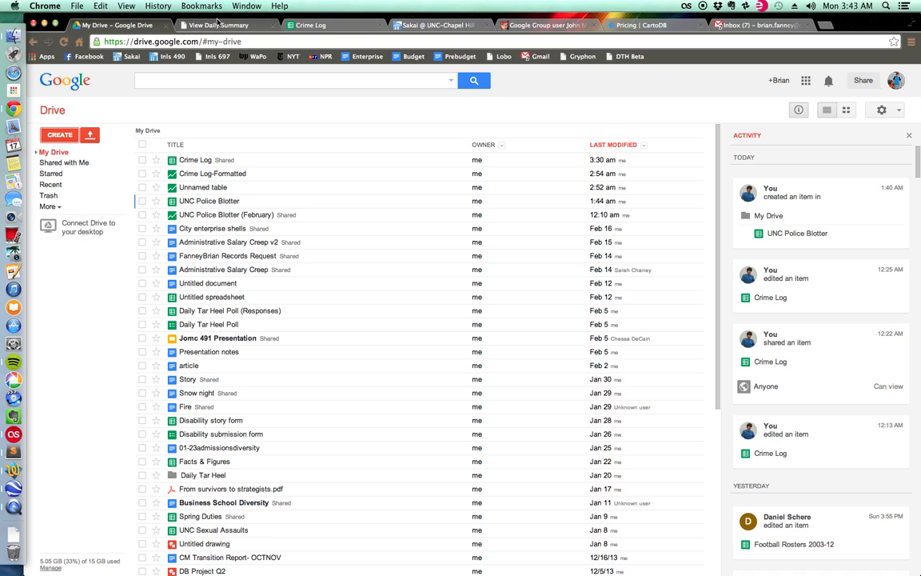
click(217, 25)
click(304, 25)
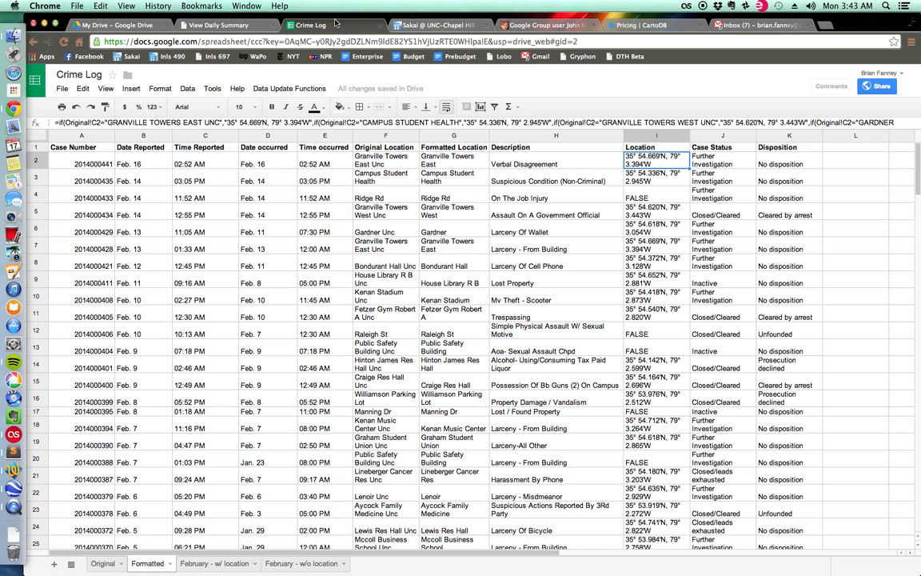
View the blog post about the script connecting Google Spreadsheets with Fusion Tables, then return to the Sakai Data Scraping Exercise assignment.
click(426, 25)
click(534, 24)
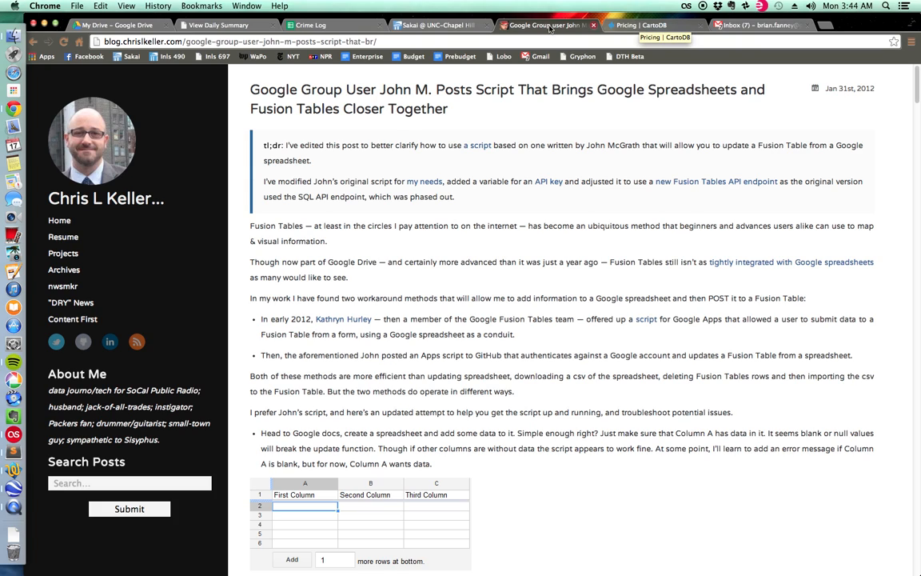
click(460, 25)
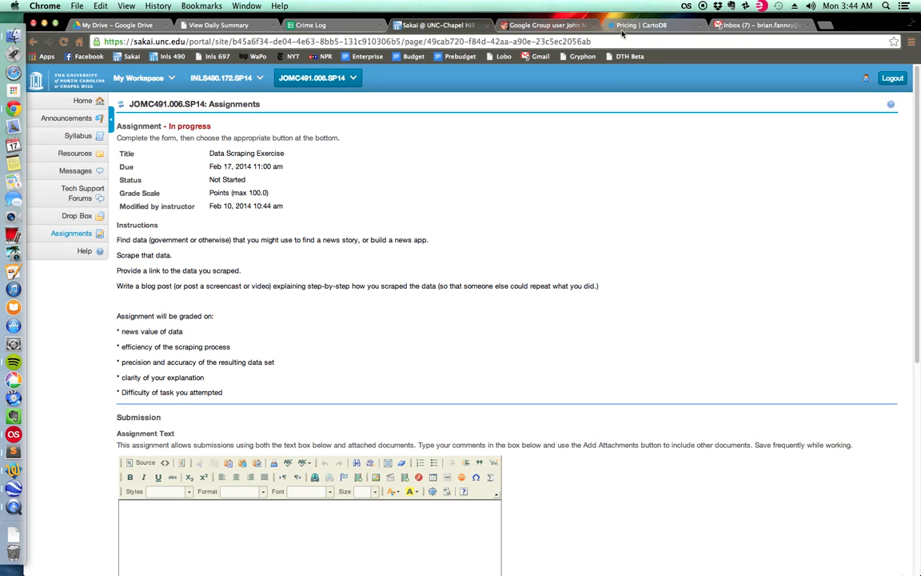